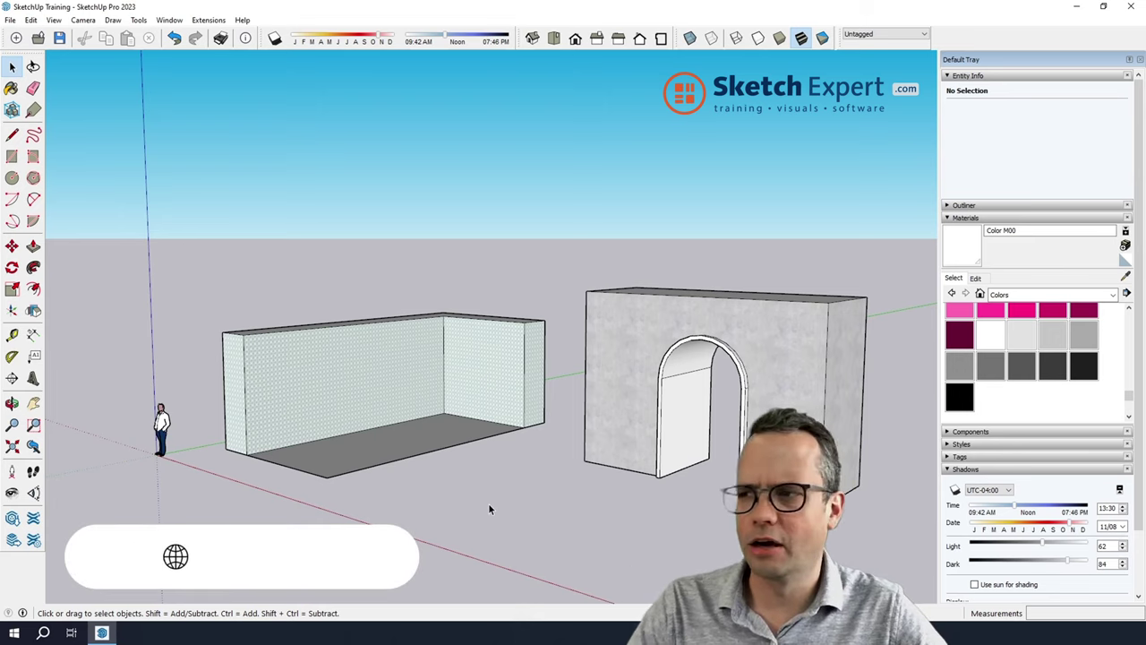
# - Orbit and zoom around the textured wall box and the arch block to inspect both models
pyautogui.moveTo(488, 508)
pyautogui.mouseDown(button='middle')
pyautogui.moveTo(497, 557)
pyautogui.moveTo(533, 497)
pyautogui.moveTo(457, 488)
pyautogui.mouseUp(button='middle')
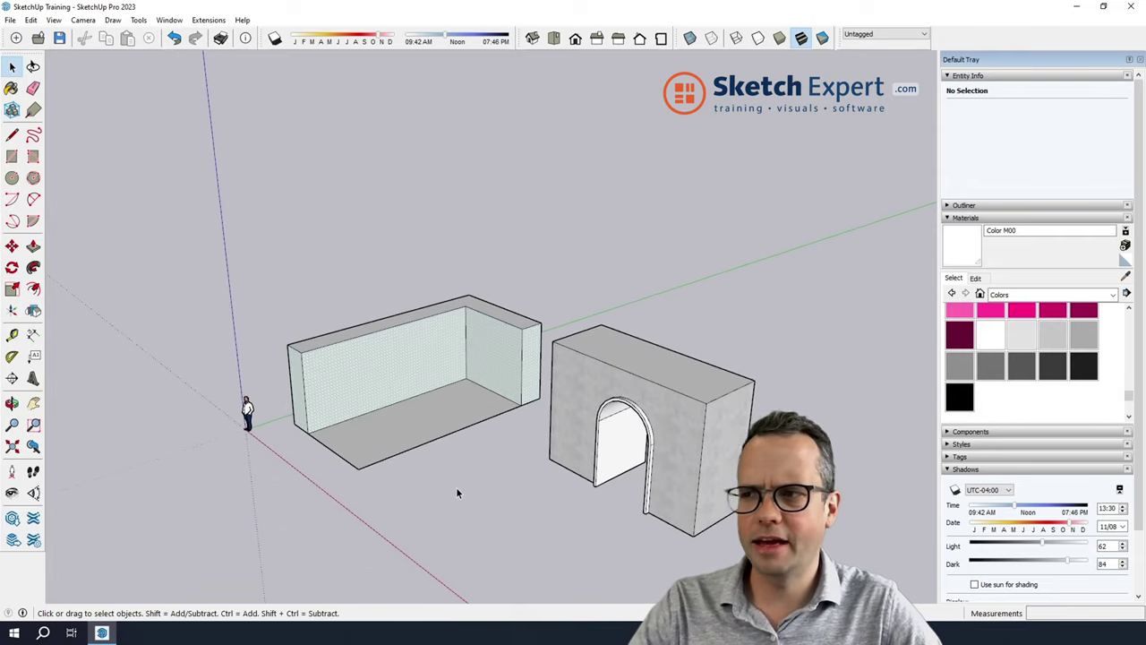
pyautogui.scroll(3, 332, 395)
pyautogui.scroll(3, 315, 415)
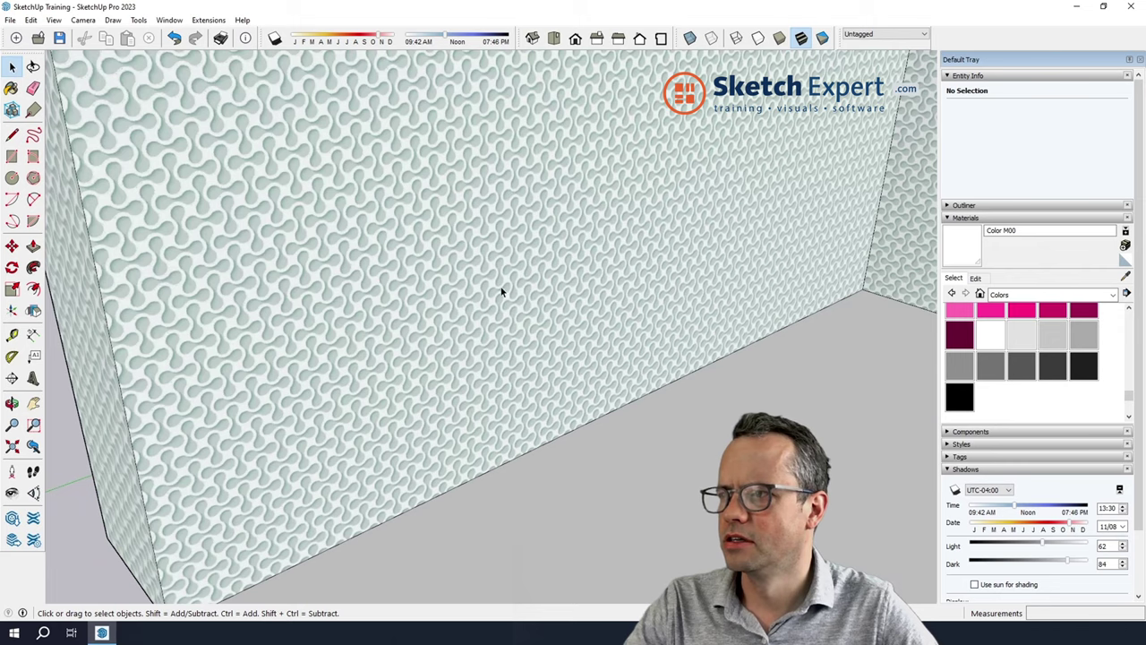
pyautogui.scroll(-3, 402, 327)
pyautogui.scroll(-3, 203, 353)
pyautogui.scroll(-3, 289, 456)
pyautogui.moveTo(289, 455)
pyautogui.mouseDown(button='middle')
pyautogui.moveTo(304, 421)
pyautogui.moveTo(657, 325)
pyautogui.mouseUp(button='middle')
pyautogui.scroll(2, 656, 325)
pyautogui.scroll(-3, 663, 399)
pyautogui.moveTo(593, 383); pyautogui.dragTo(712, 410, button='middle')
pyautogui.scroll(-2, 424, 395)
pyautogui.scroll(-1, 424, 394)
pyautogui.scroll(2, 802, 474)
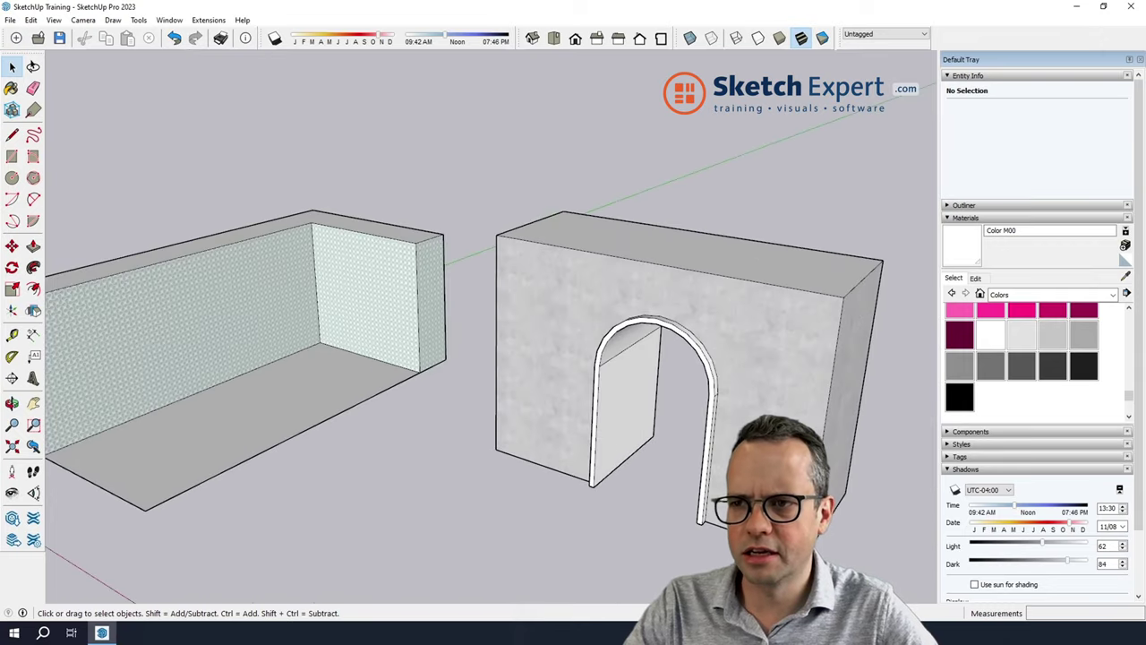
pyautogui.scroll(2, 784, 453)
pyautogui.moveTo(784, 452); pyautogui.dragTo(957, 270, button='middle')
pyautogui.scroll(-2, 652, 422)
pyautogui.moveTo(627, 421); pyautogui.dragTo(653, 422, button='middle')
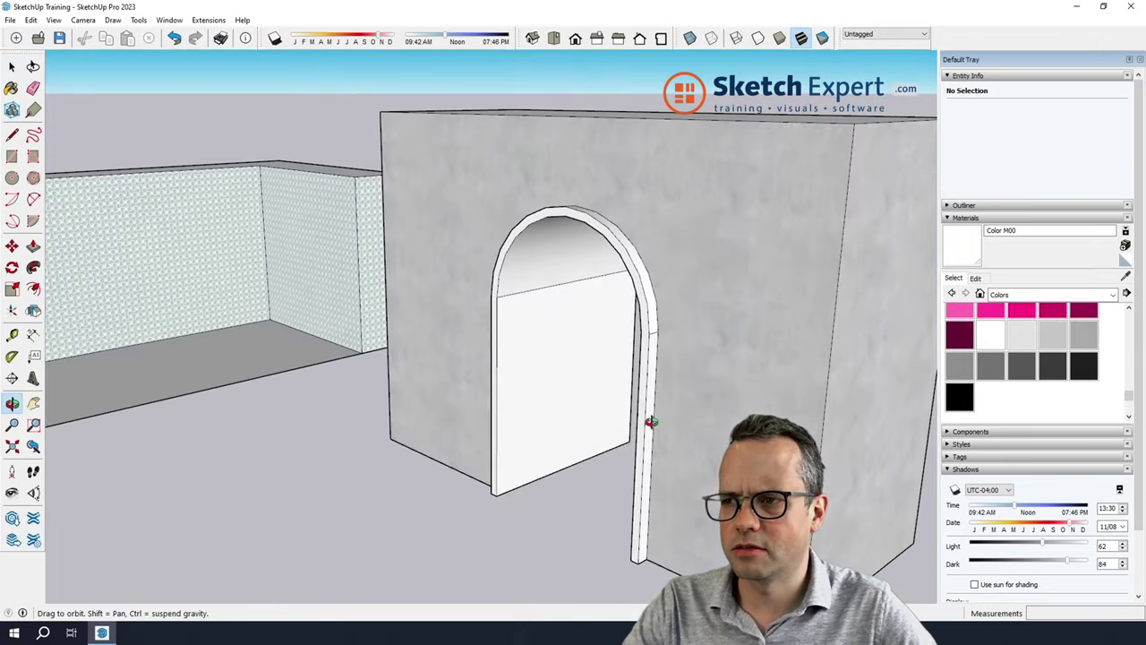
pyautogui.scroll(-2, 681, 376)
pyautogui.scroll(-2, 728, 407)
pyautogui.scroll(-2, 728, 408)
pyautogui.scroll(4, 501, 376)
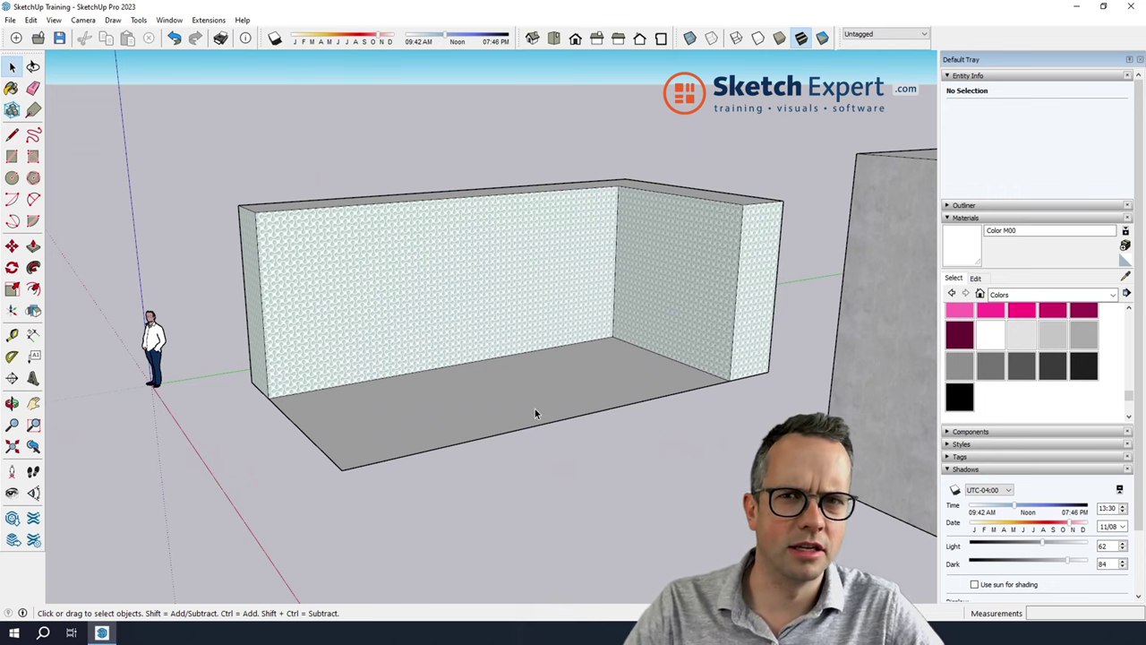
pyautogui.scroll(-2, 535, 413)
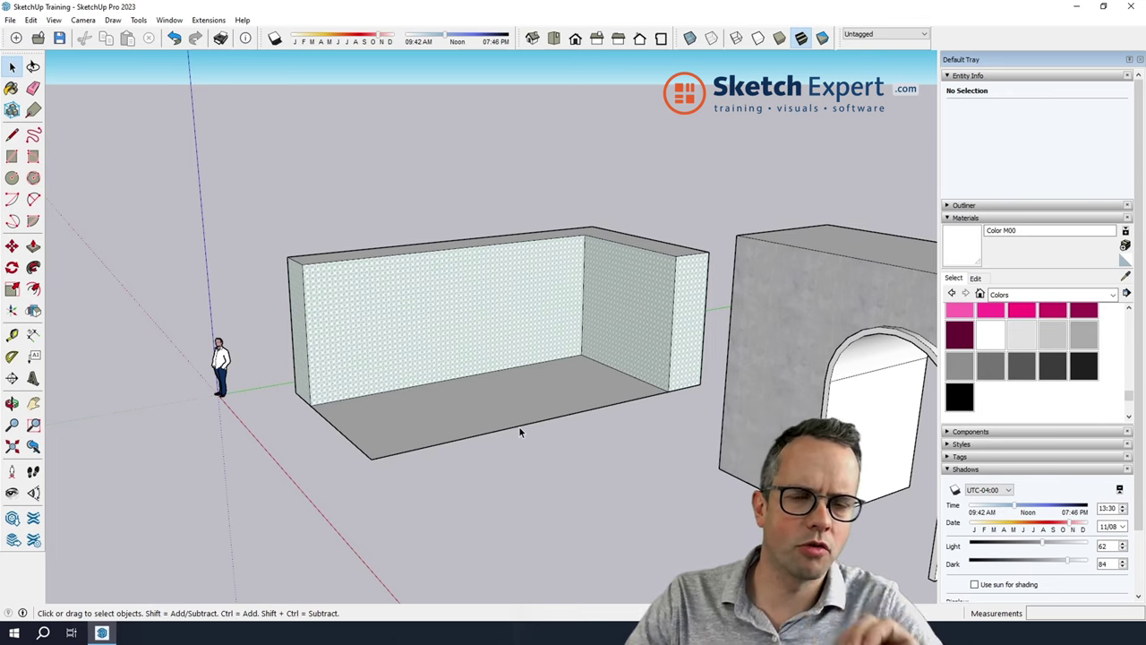
pyautogui.scroll(-3, 494, 397)
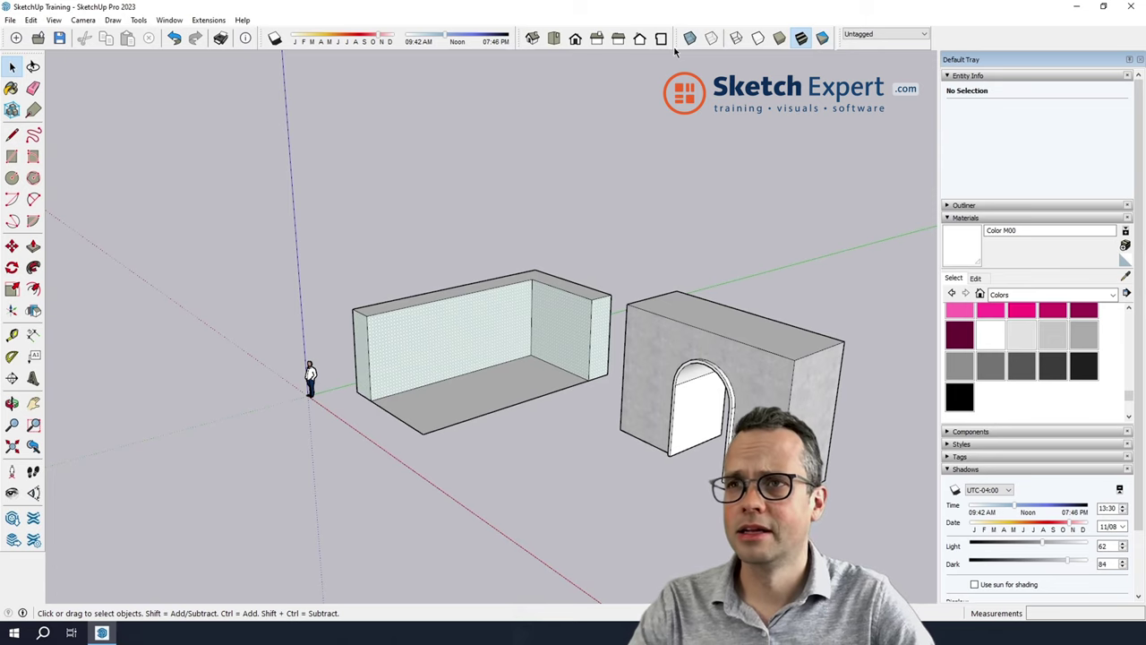
# - Switch to Monochrome and check the arch block's front and side faces and the wall box floor
pyautogui.click(825, 42)
pyautogui.scroll(2, 781, 319)
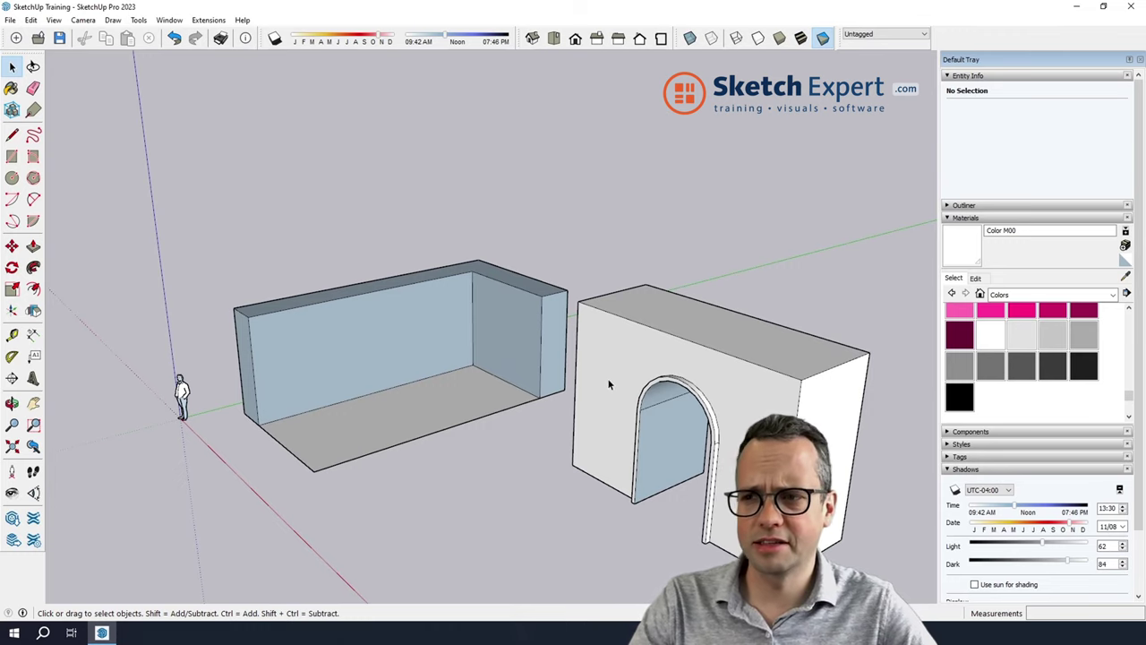
pyautogui.scroll(-2, 609, 385)
pyautogui.scroll(3, 708, 430)
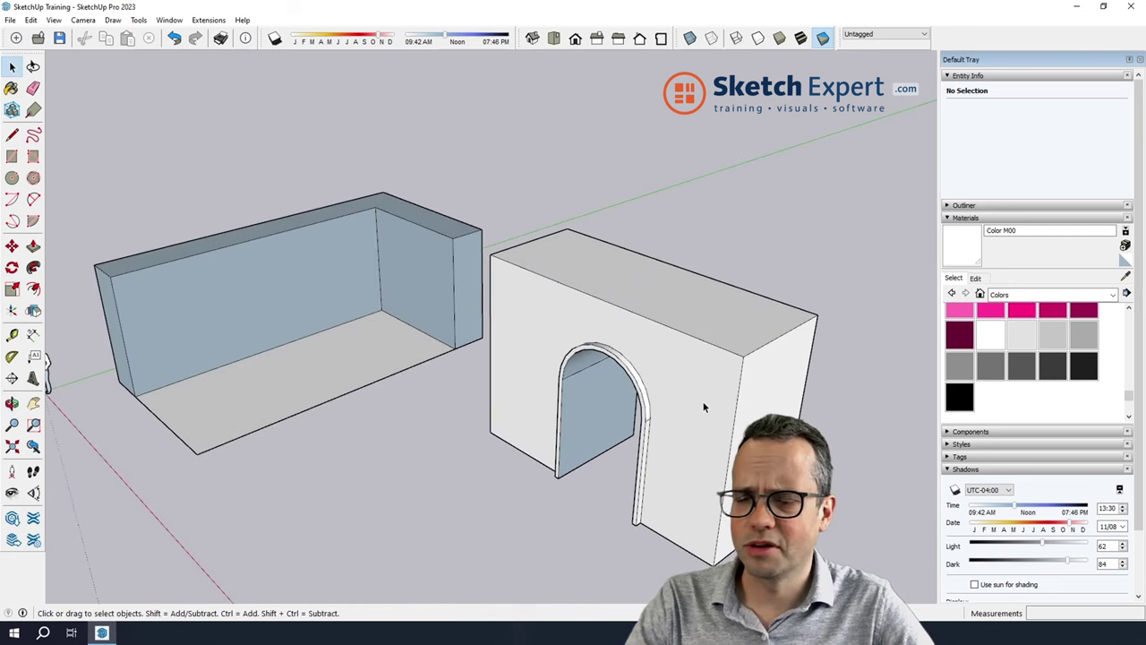
pyautogui.click(704, 405)
pyautogui.click(757, 370)
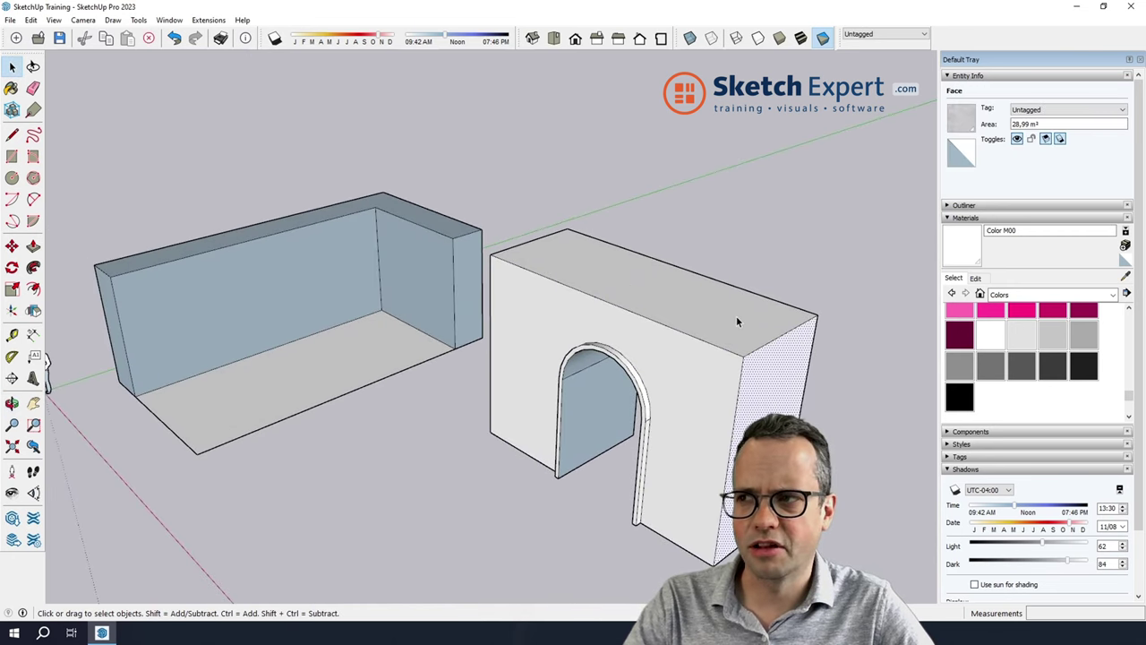
pyautogui.click(353, 371)
# - Check the archway's inner surface and the wall box's back wall and corner edge, then deselect
pyautogui.moveTo(433, 510); pyautogui.dragTo(480, 422, button='middle')
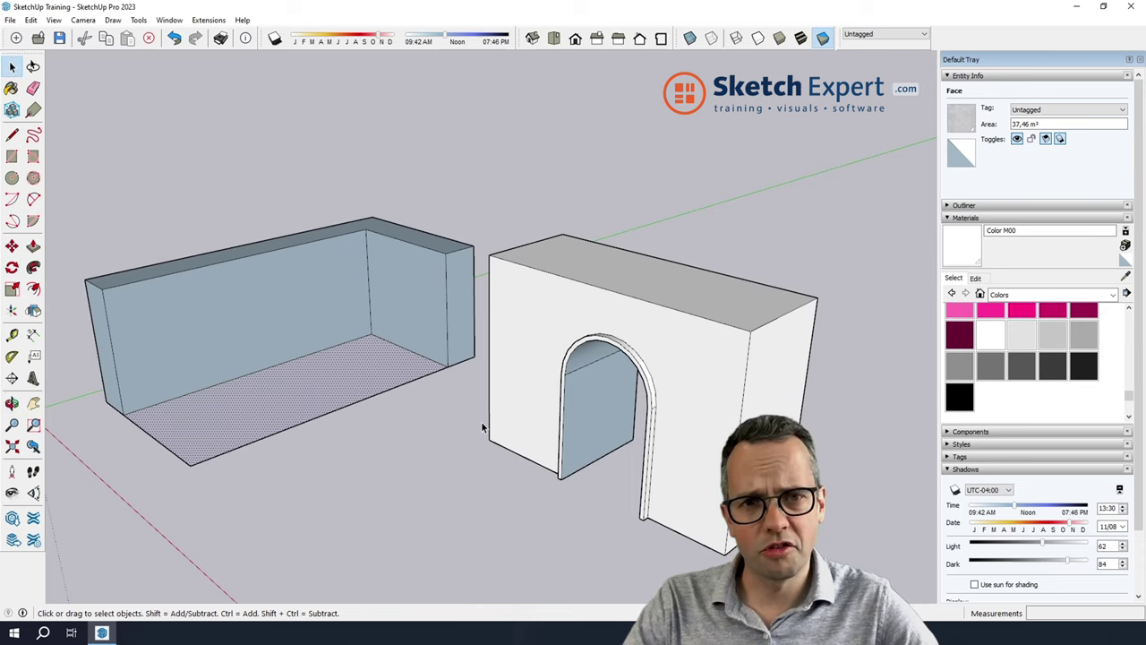
pyautogui.click(612, 416)
pyautogui.moveTo(612, 420); pyautogui.dragTo(670, 408, button='middle')
pyautogui.scroll(-3, 670, 408)
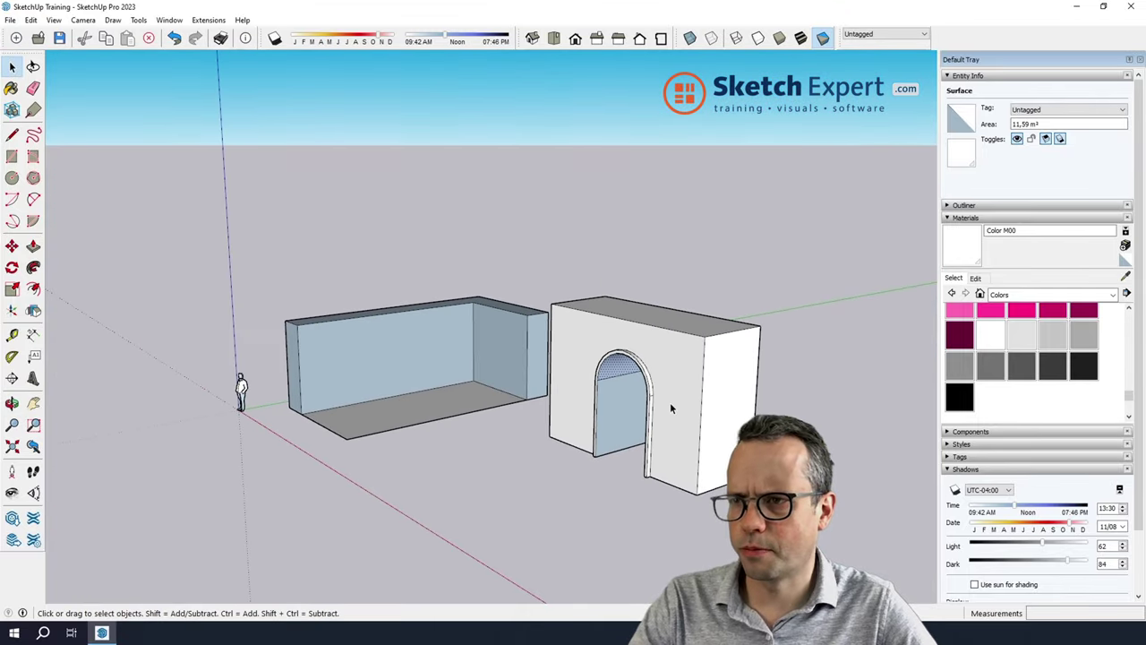
pyautogui.scroll(3, 450, 399)
pyautogui.click(448, 376)
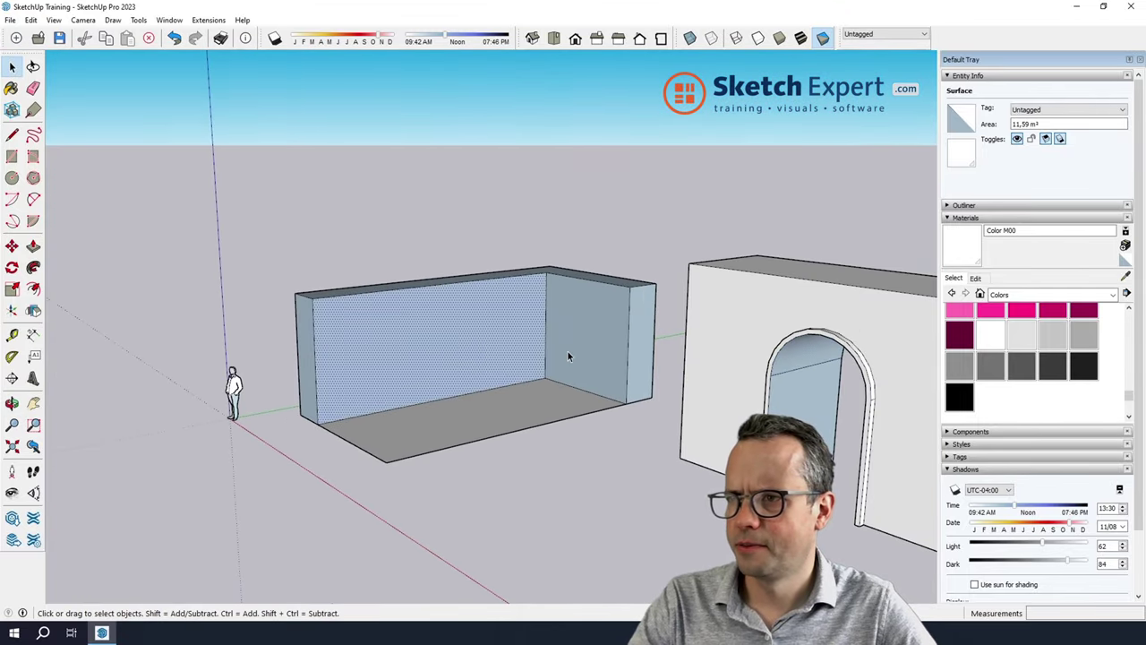
pyautogui.click(310, 373)
pyautogui.moveTo(310, 374)
pyautogui.mouseDown(button='middle')
pyautogui.moveTo(952, 328)
pyautogui.moveTo(122, 486)
pyautogui.mouseUp(button='middle')
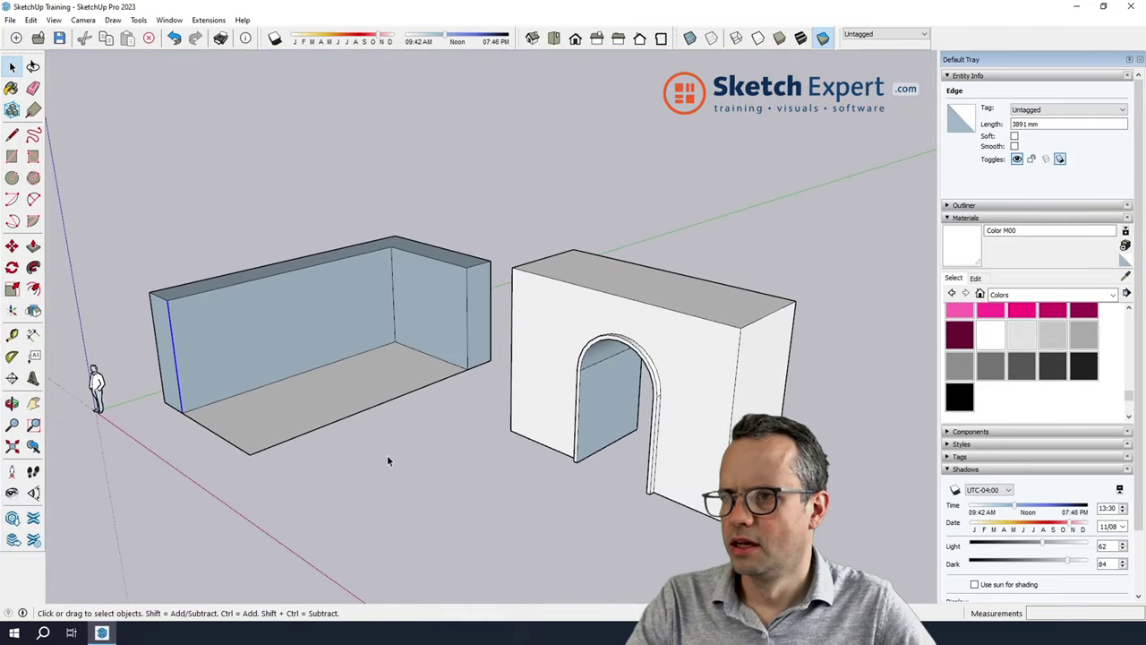
pyautogui.click(435, 489)
pyautogui.moveTo(437, 492); pyautogui.dragTo(497, 447, button='middle')
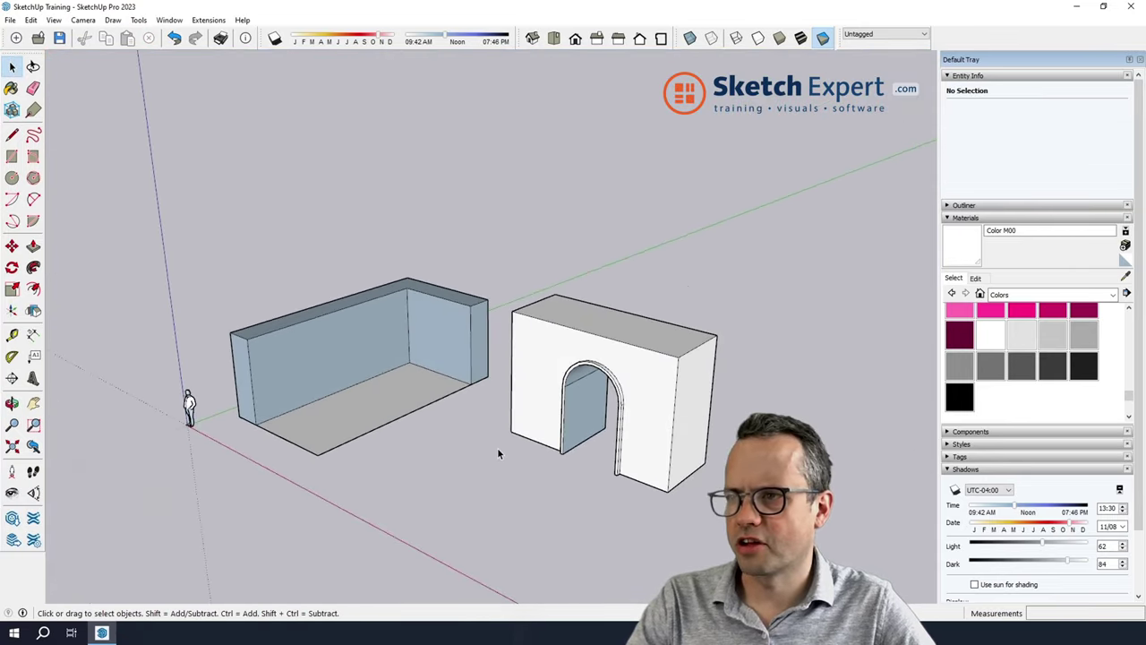
# - Reverse the short inner end wall face of the room box
pyautogui.click(454, 332)
pyautogui.scroll(4, 454, 332)
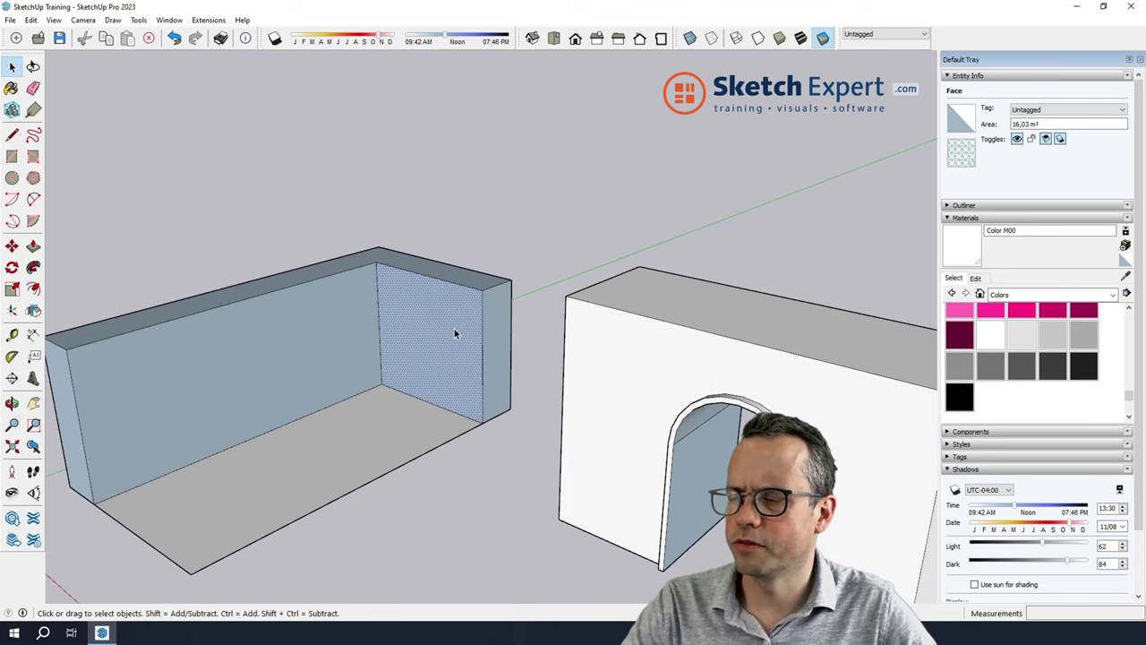
pyautogui.rightClick(454, 333)
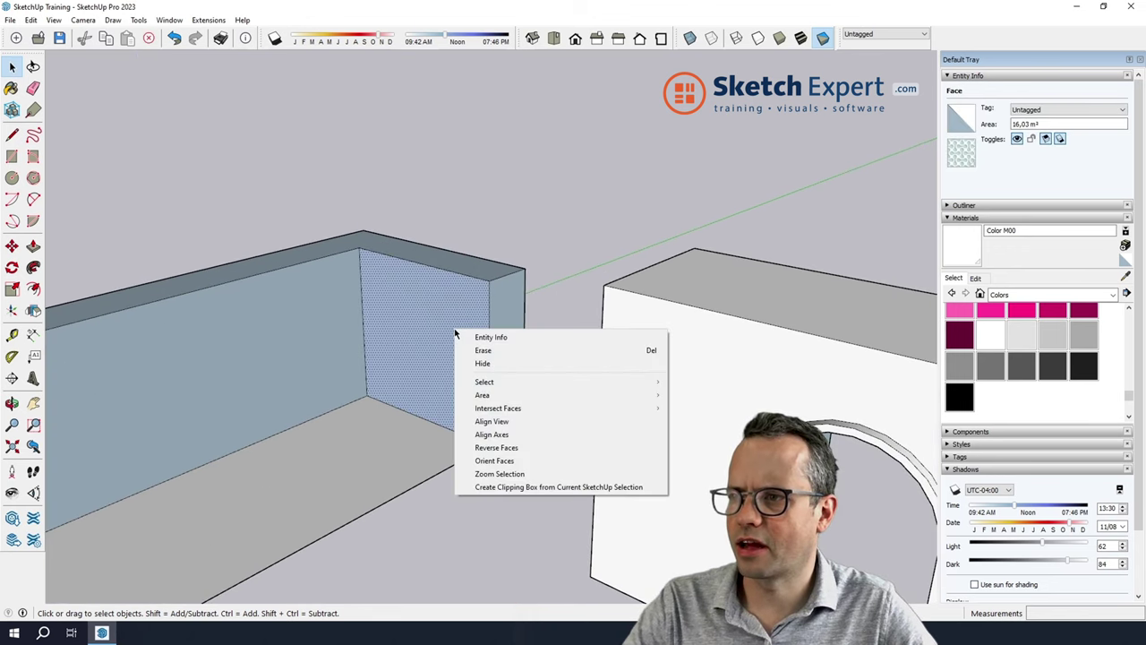
pyautogui.click(530, 445)
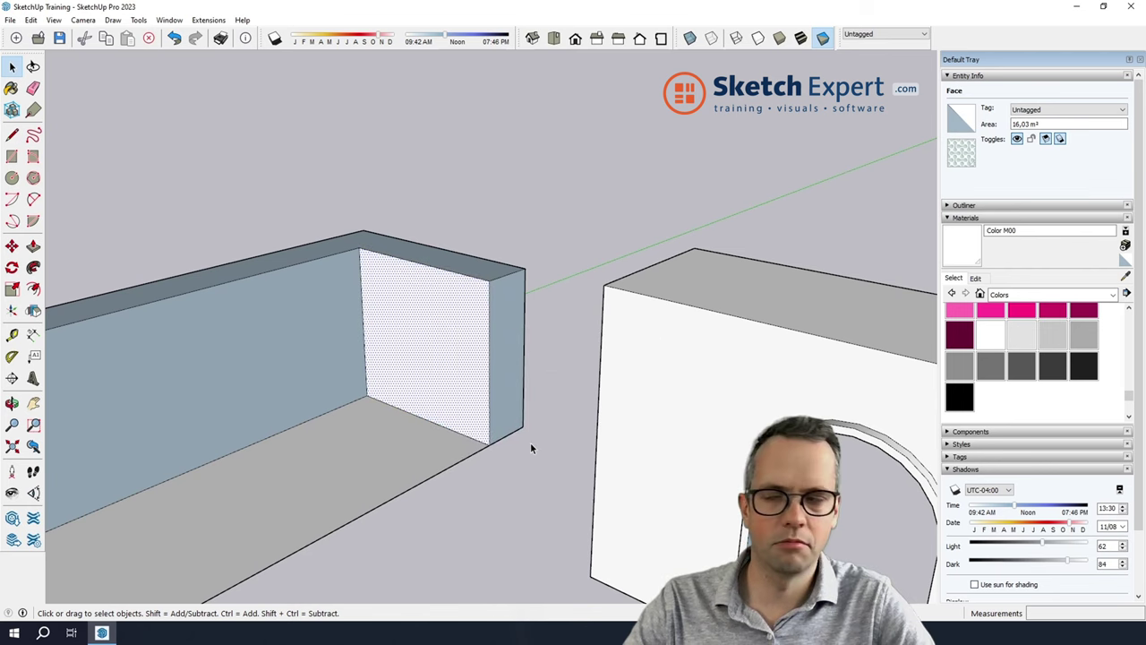
pyautogui.scroll(-3, 538, 421)
# - Reverse the long inner wall face and the left end face, then undo both flips
pyautogui.click(397, 392)
pyautogui.rightClick(397, 391)
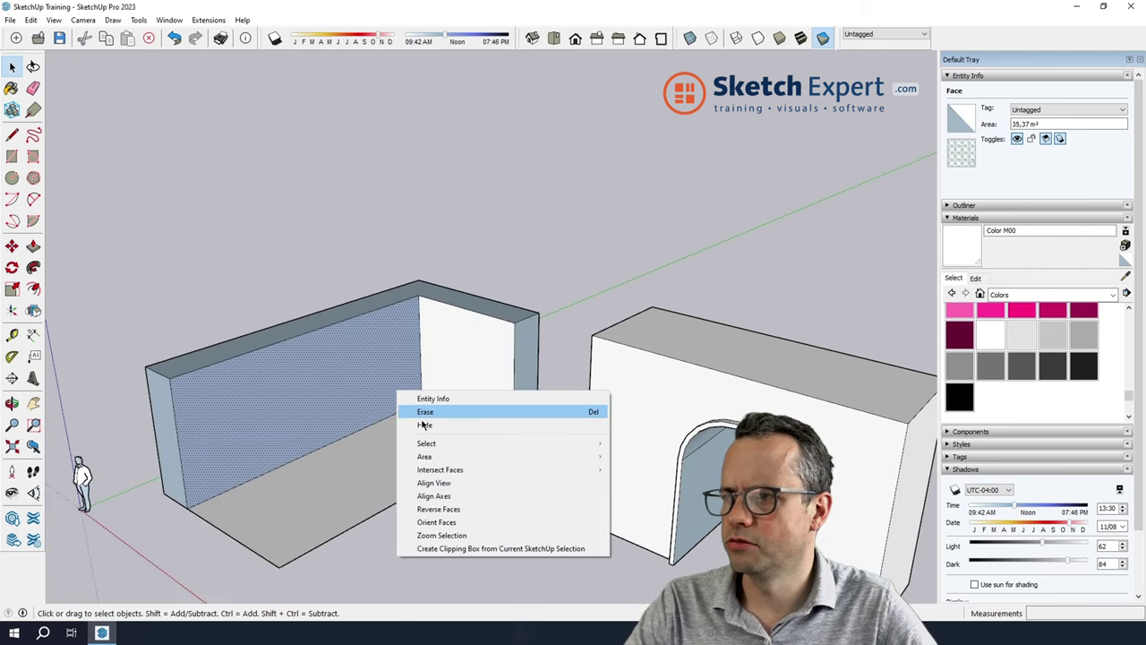
pyautogui.click(484, 509)
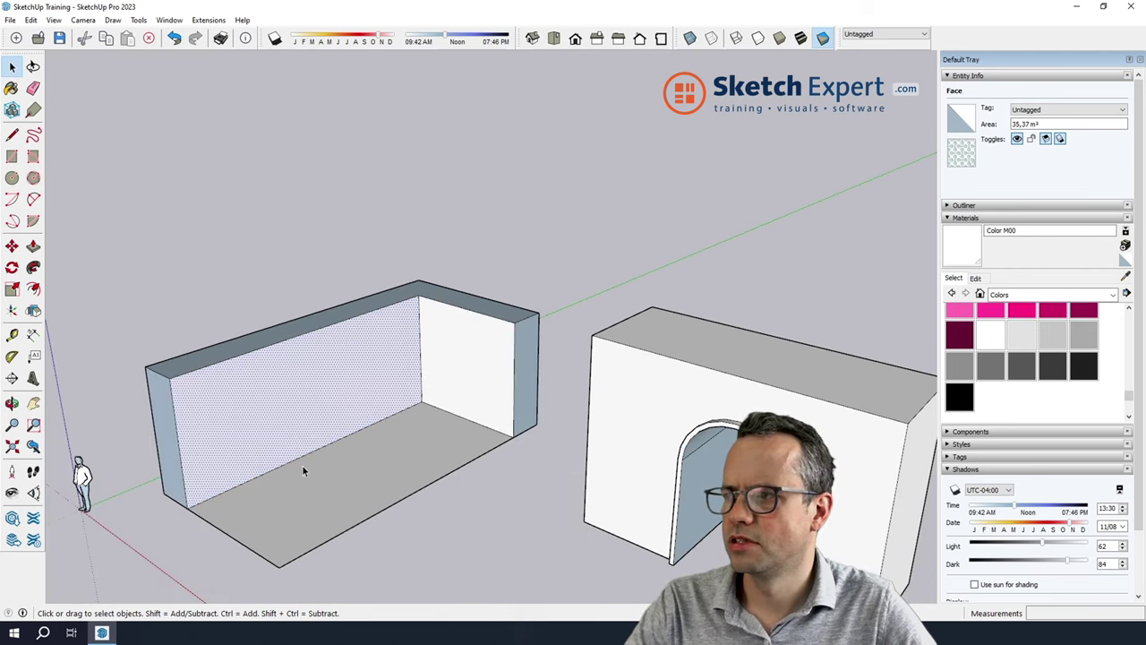
pyautogui.rightClick(169, 447)
pyautogui.click(245, 563)
pyautogui.scroll(-2, 501, 490)
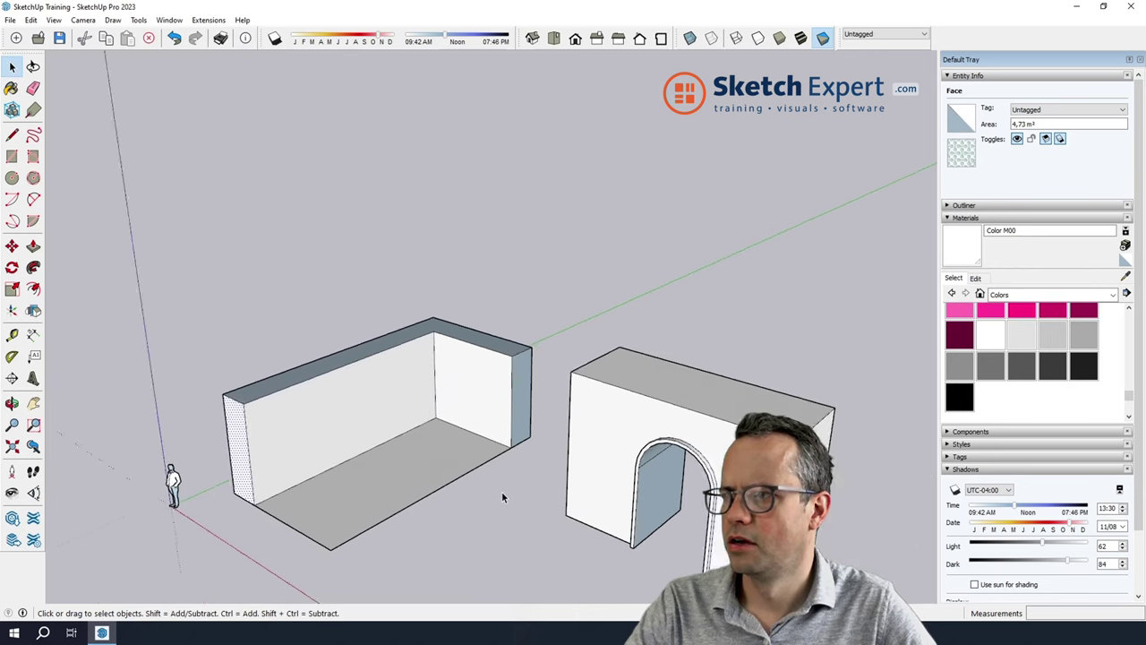
pyautogui.moveTo(503, 497); pyautogui.dragTo(503, 491, button='middle')
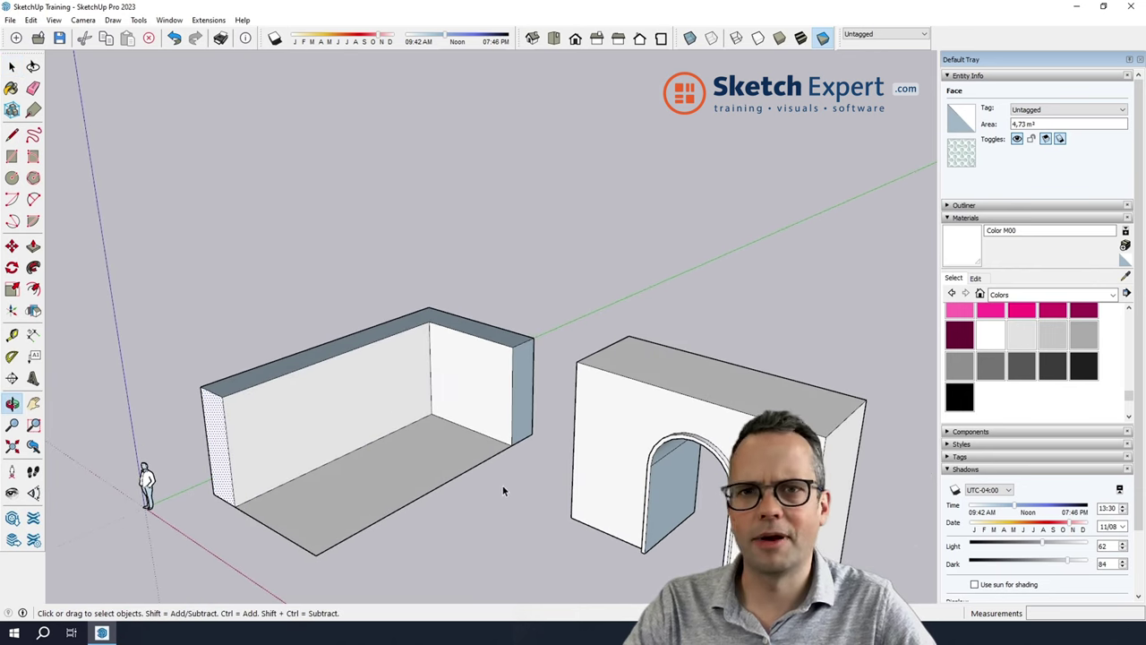
pyautogui.click(174, 38)
pyautogui.click(175, 38)
# - Apply Orient Faces from the white short inner wall face so all room box faces match
pyautogui.scroll(2, 433, 269)
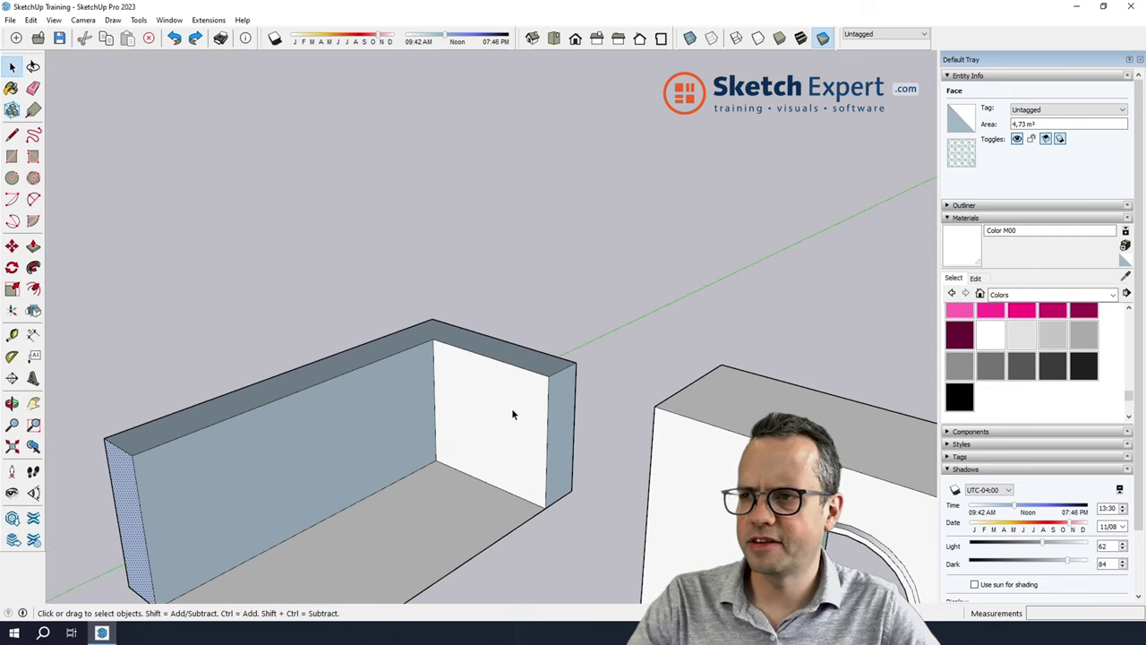
pyautogui.click(513, 414)
pyautogui.rightClick(513, 414)
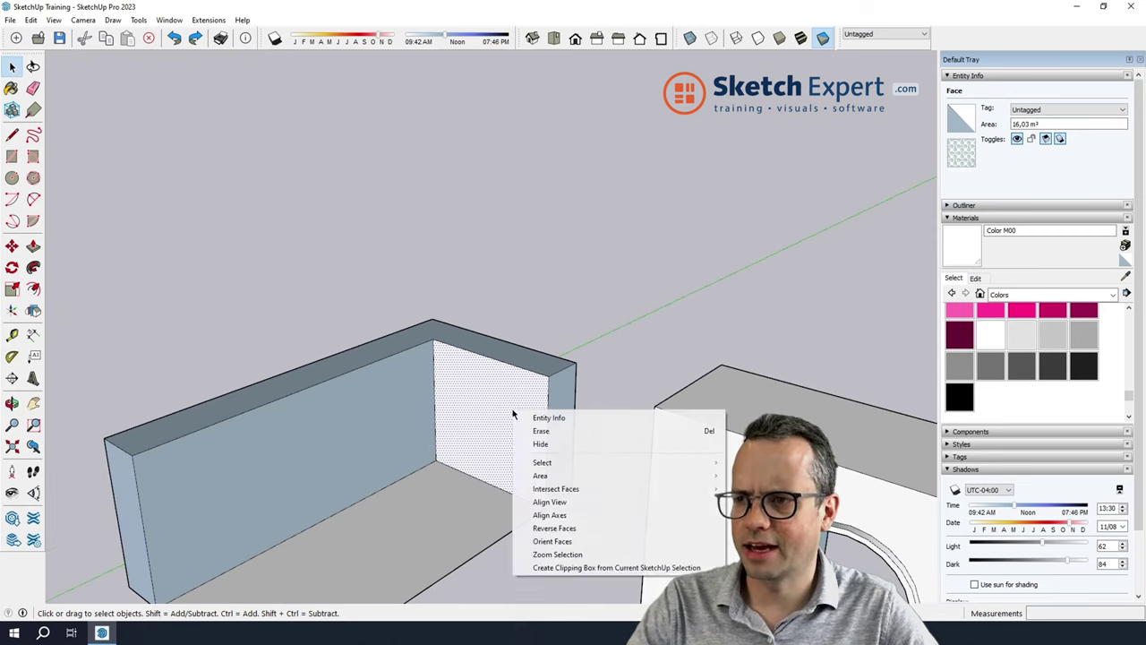
pyautogui.click(579, 544)
pyautogui.scroll(-3, 575, 400)
pyautogui.moveTo(565, 389)
pyautogui.mouseDown(button='middle')
pyautogui.moveTo(966, 387)
pyautogui.moveTo(442, 552)
pyautogui.mouseUp(button='middle')
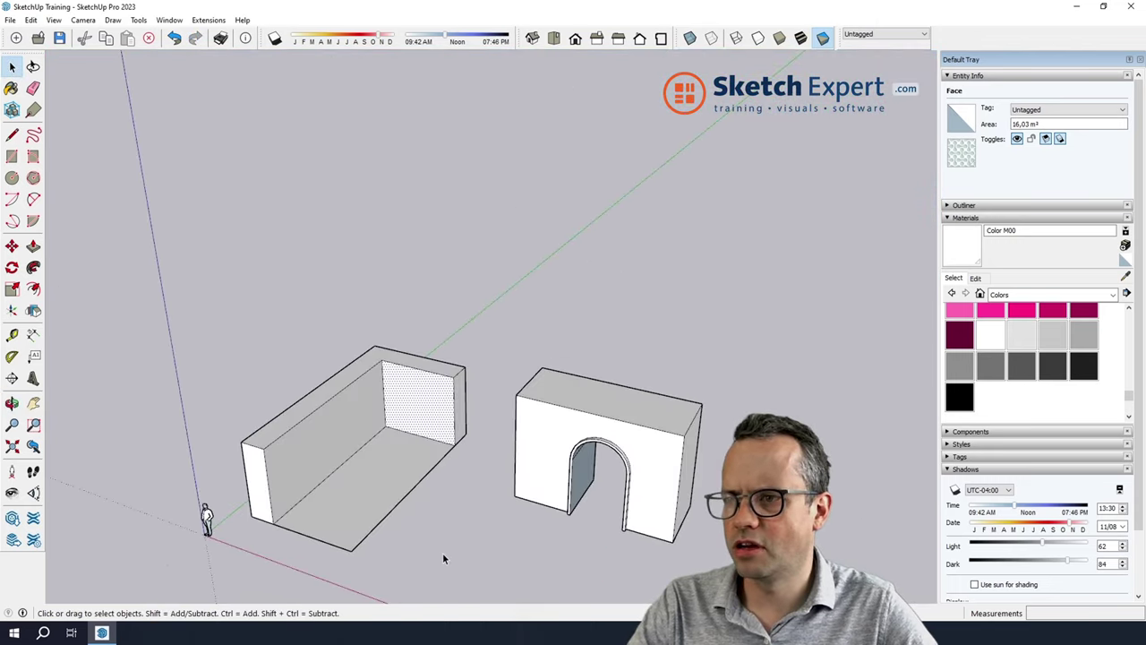
pyautogui.click(450, 555)
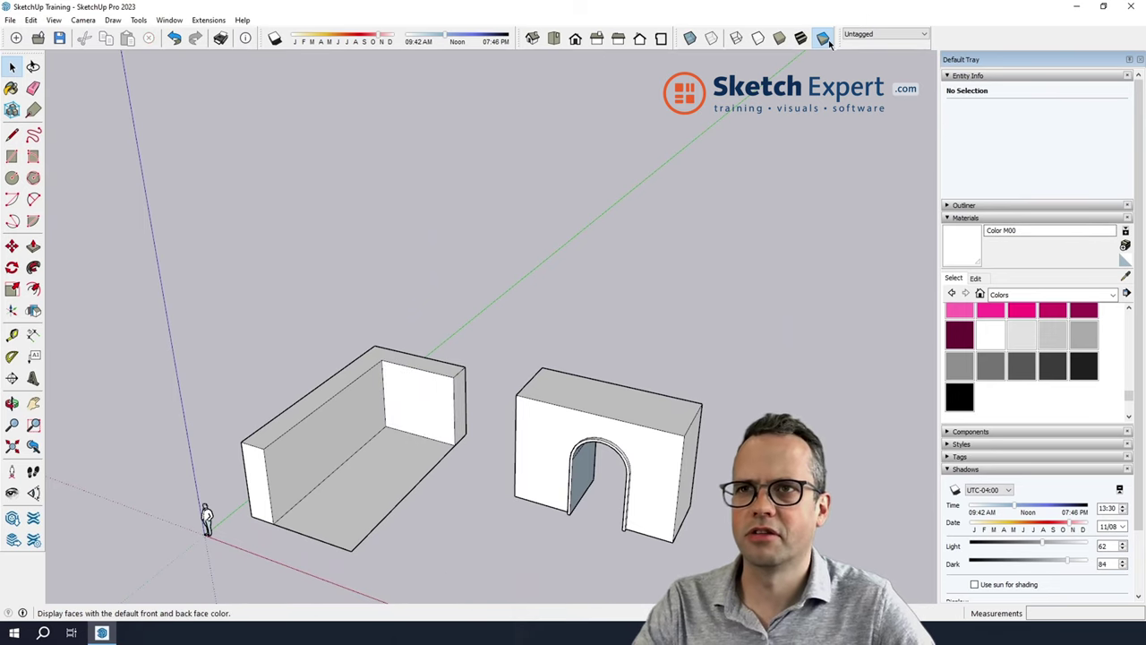
# - Switch to Shaded With Textures and orbit around to view the room wall
pyautogui.click(800, 39)
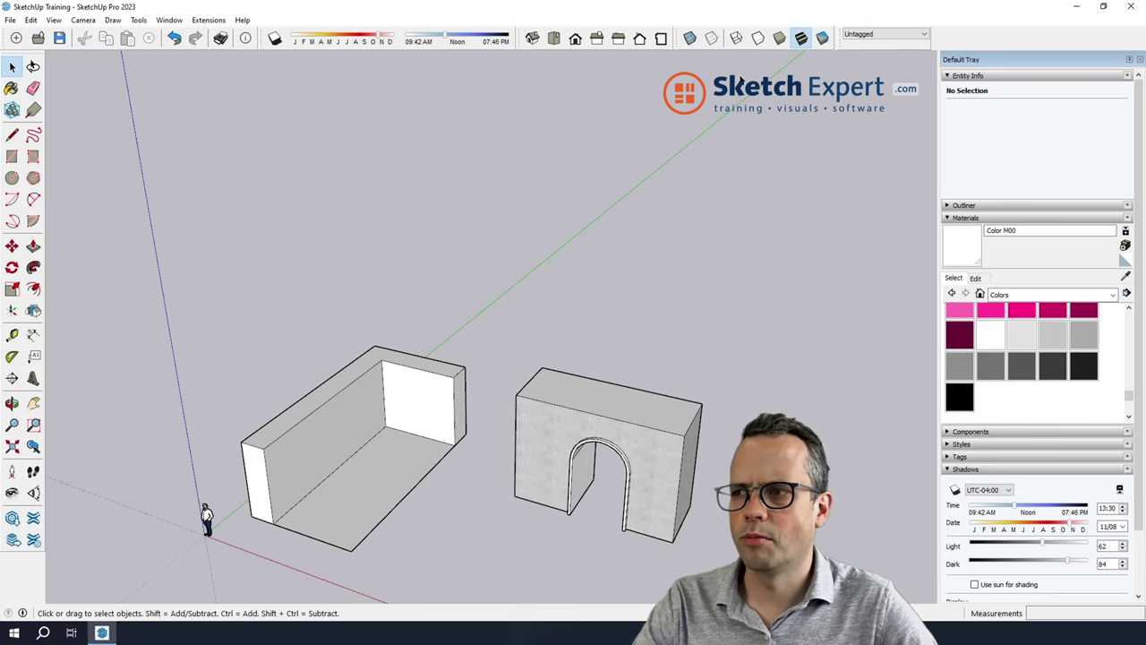
pyautogui.scroll(3, 423, 377)
pyautogui.scroll(3, 579, 330)
pyautogui.scroll(2, 579, 331)
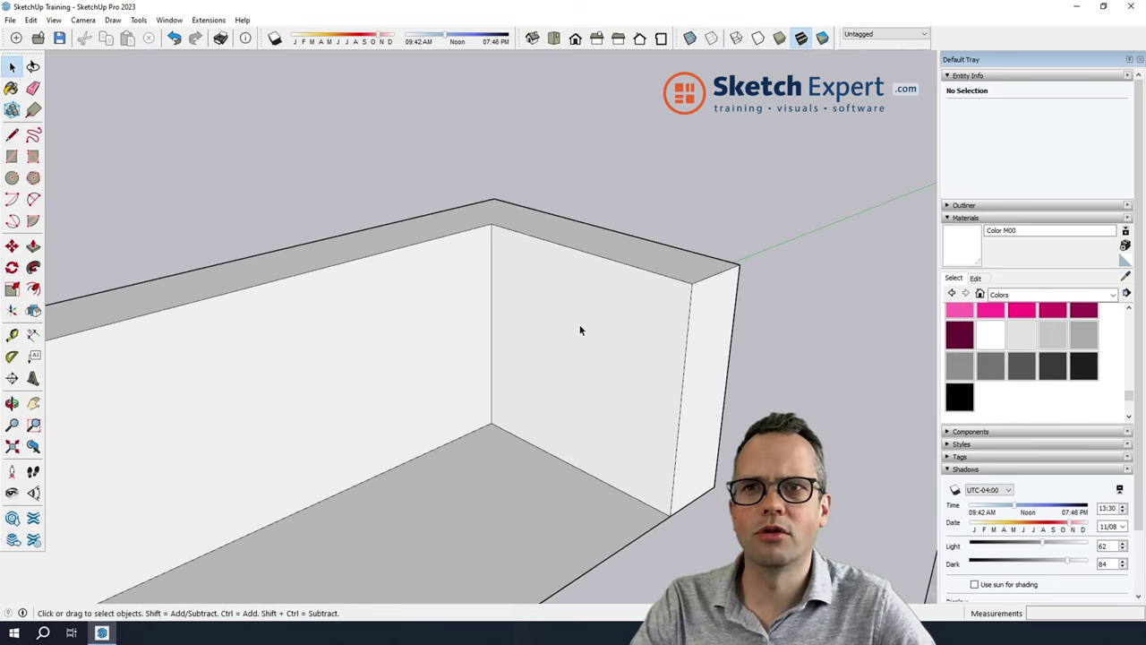
pyautogui.scroll(2, 663, 346)
pyautogui.scroll(2, 658, 366)
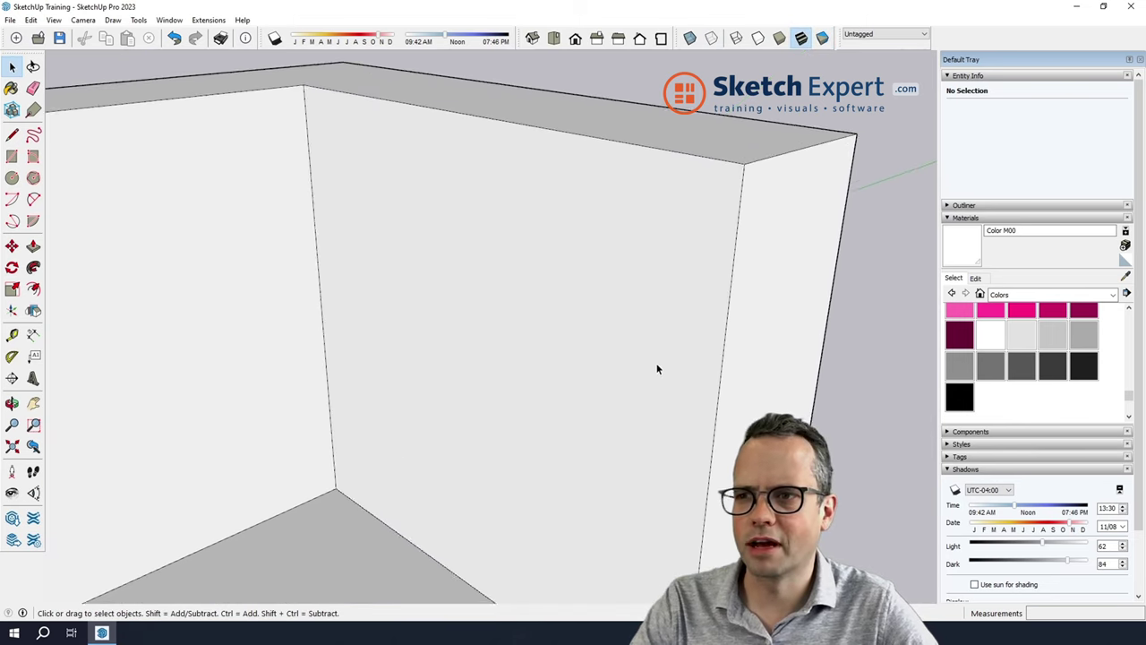
pyautogui.moveTo(657, 366)
pyautogui.mouseDown(button='middle')
pyautogui.moveTo(440, 187)
pyautogui.moveTo(350, 5)
pyautogui.mouseUp(button='middle')
pyautogui.moveTo(511, 432); pyautogui.dragTo(443, 174, button='middle')
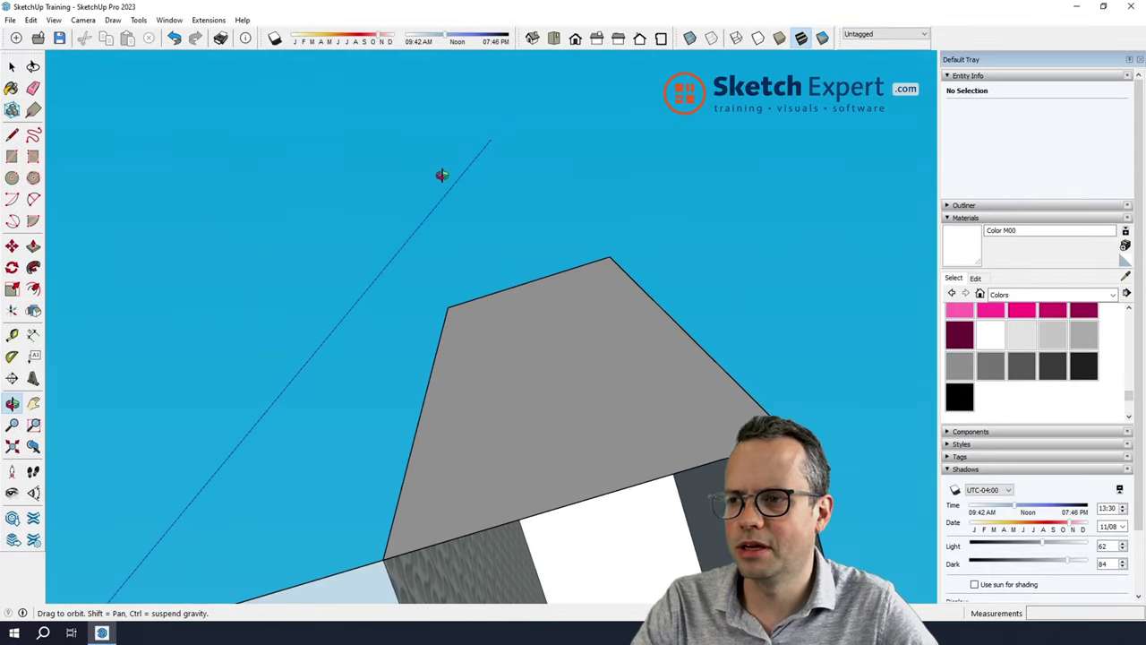
pyautogui.moveTo(525, 302)
pyautogui.mouseDown(button='middle')
pyautogui.moveTo(578, 546)
pyautogui.moveTo(460, 519)
pyautogui.moveTo(472, 455)
pyautogui.mouseUp(button='middle')
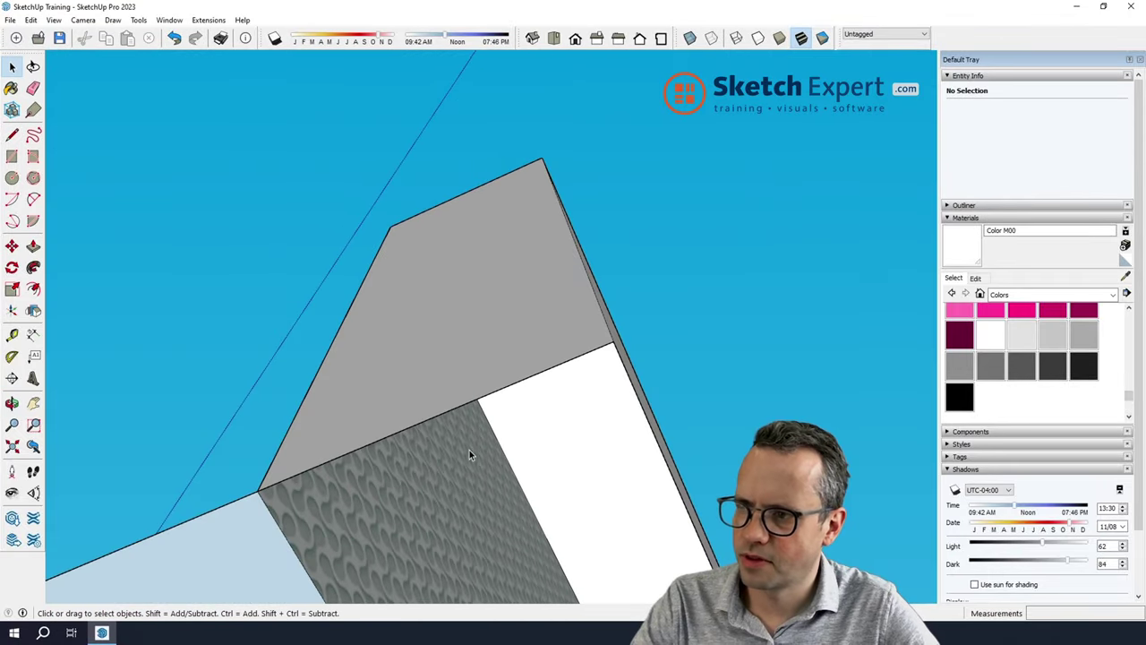
pyautogui.scroll(-1, 470, 453)
# - Sample Wallpaper Dog Bone with the Paint Bucket and paint the room wall with it
pyautogui.press('b')
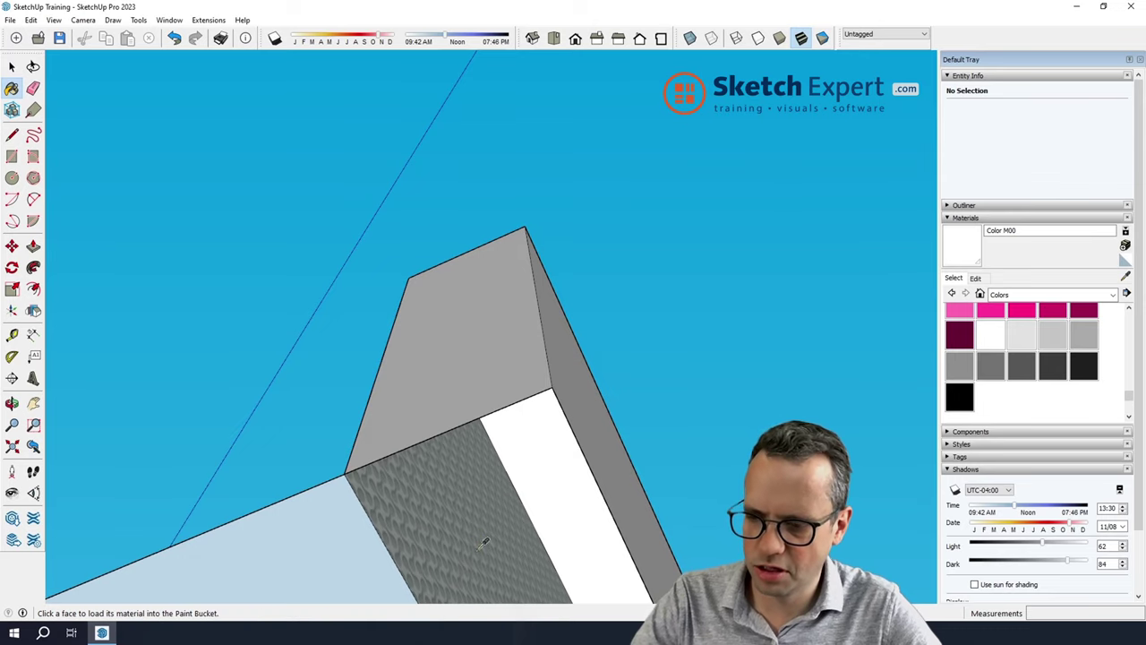
pyautogui.keyDown('alt'); pyautogui.click(448, 504); pyautogui.keyUp('alt')
pyautogui.moveTo(447, 503)
pyautogui.mouseDown(button='middle')
pyautogui.moveTo(688, 550)
pyautogui.moveTo(366, 435)
pyautogui.moveTo(361, 512)
pyautogui.moveTo(367, 445)
pyautogui.mouseUp(button='middle')
pyautogui.click(366, 435)
pyautogui.scroll(-3, 510, 409)
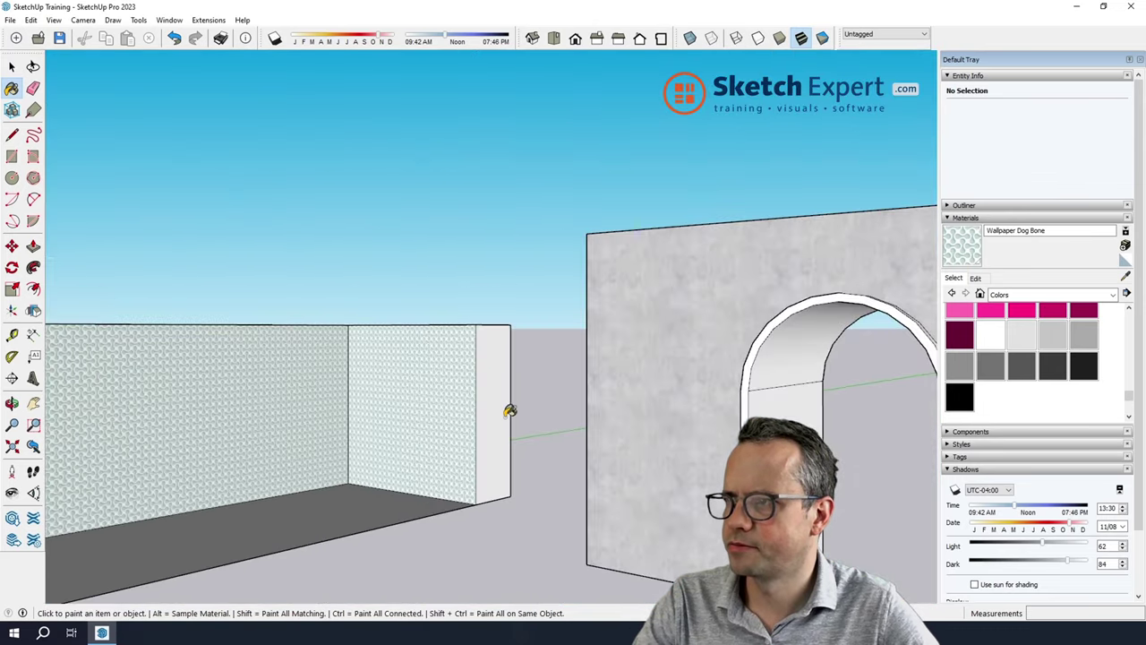
pyautogui.moveTo(510, 409); pyautogui.dragTo(435, 463, button='middle')
pyautogui.scroll(-2, 440, 422)
pyautogui.moveTo(440, 422); pyautogui.dragTo(171, 507, button='middle')
pyautogui.scroll(3, 358, 430)
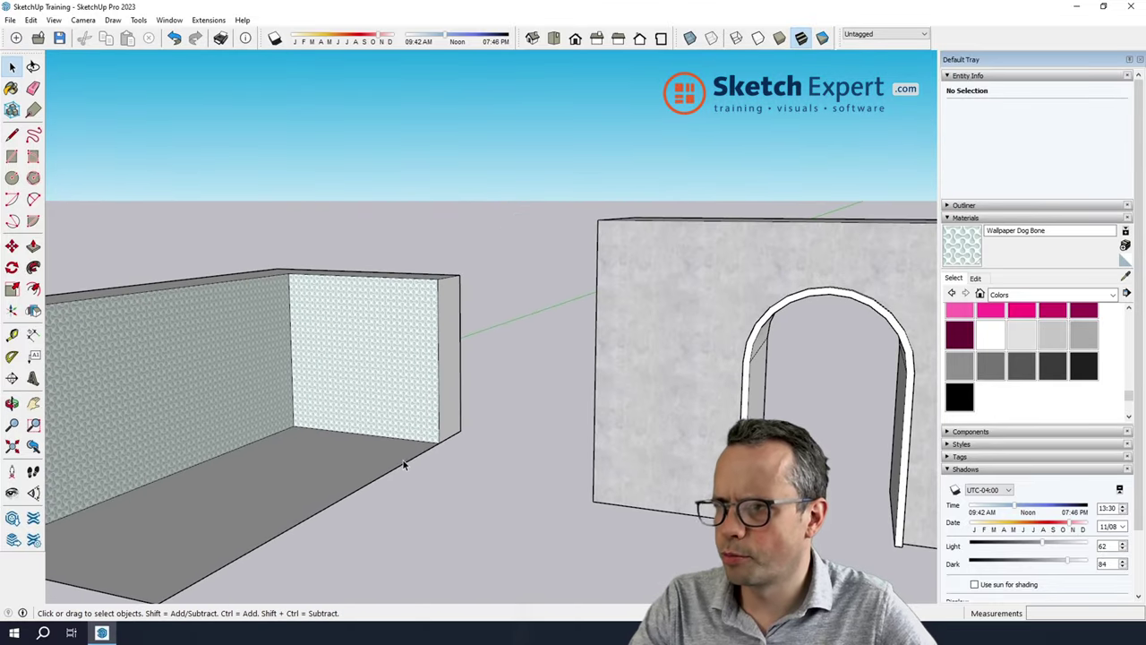
pyautogui.scroll(3, 468, 340)
pyautogui.moveTo(468, 339)
pyautogui.mouseDown(button='middle')
pyautogui.moveTo(391, 307)
pyautogui.moveTo(361, 321)
pyautogui.moveTo(149, 200)
pyautogui.moveTo(213, 317)
pyautogui.mouseUp(button='middle')
pyautogui.scroll(-2, 331, 510)
pyautogui.scroll(2, 300, 474)
# - Draw a line across the room box face to split it in two
pyautogui.scroll(1, 299, 475)
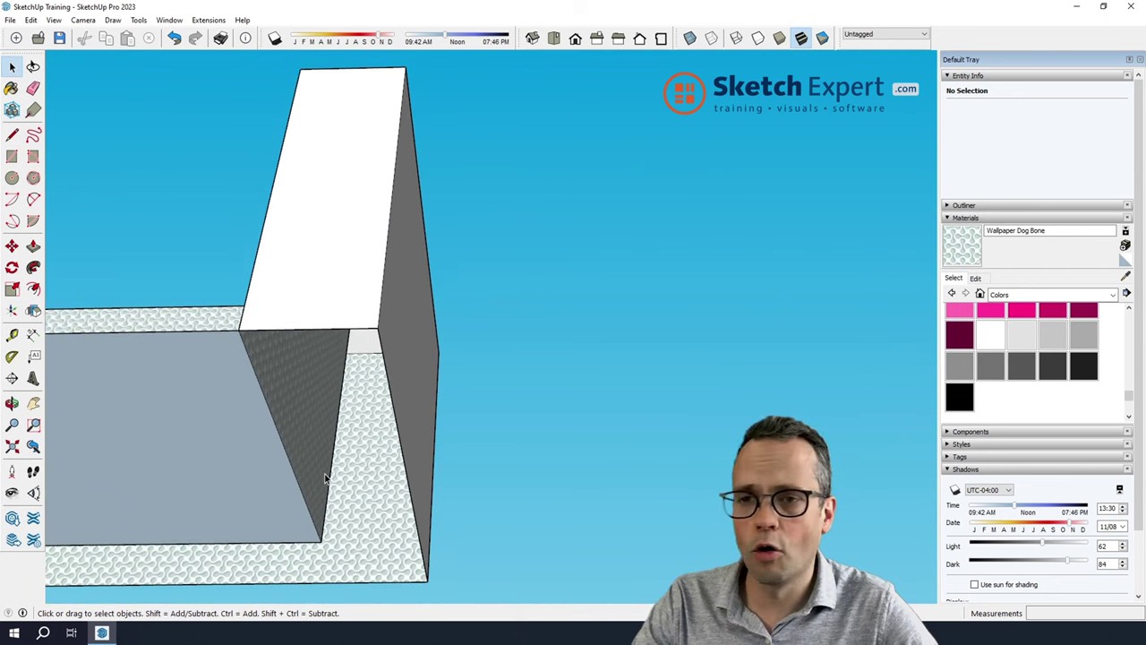
pyautogui.press('l')
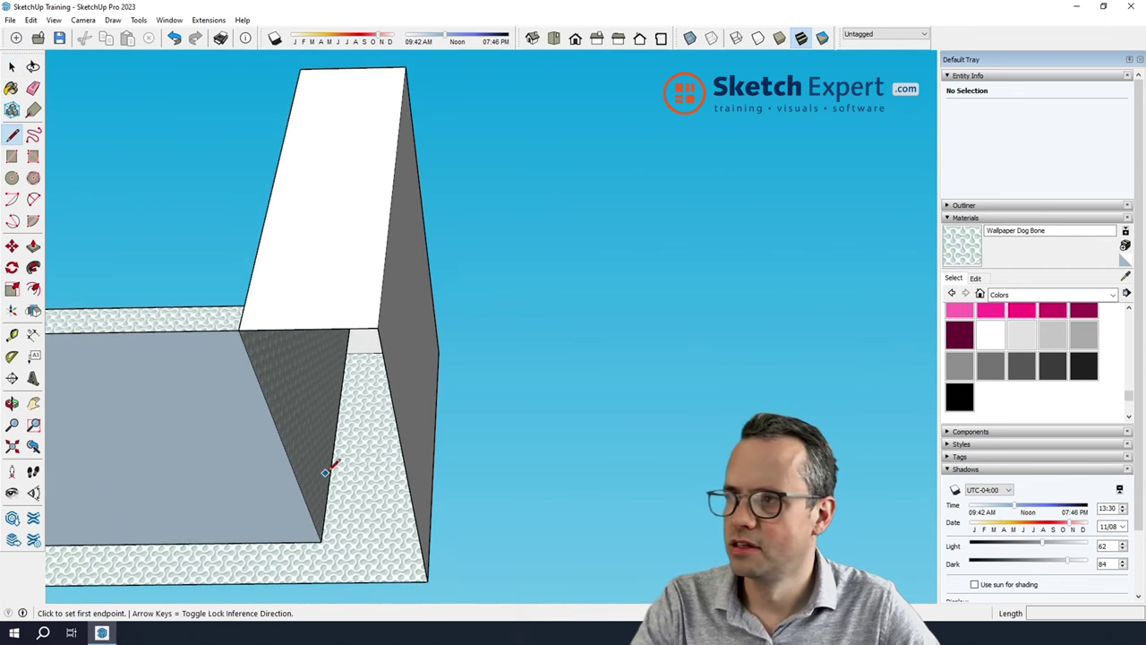
pyautogui.click(276, 426)
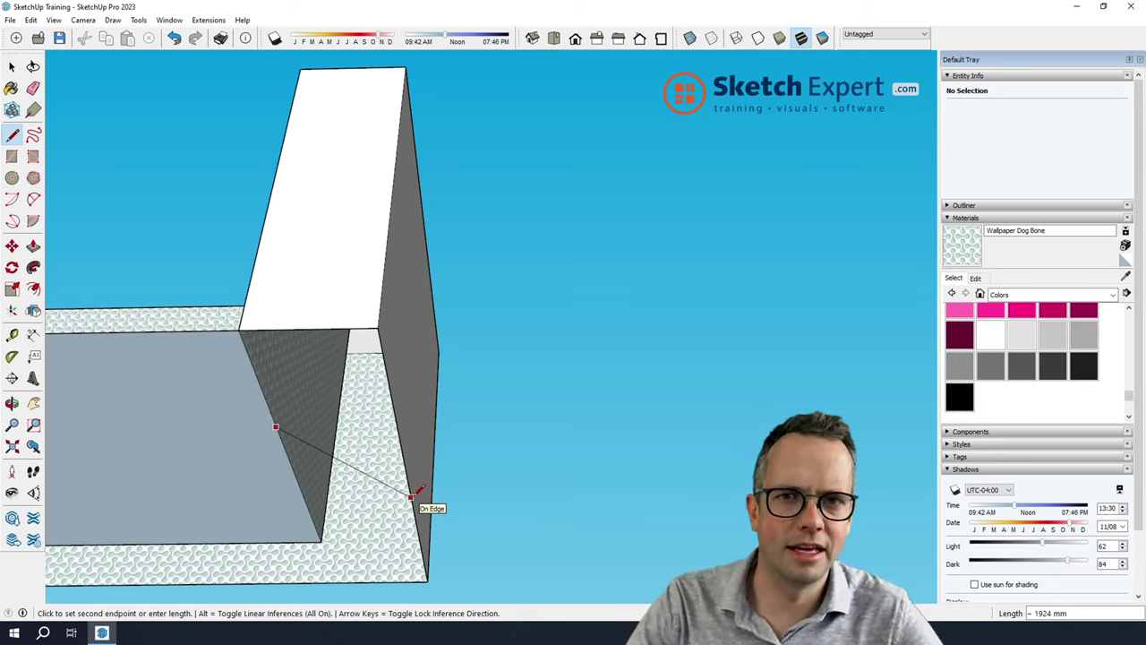
pyautogui.click(411, 496)
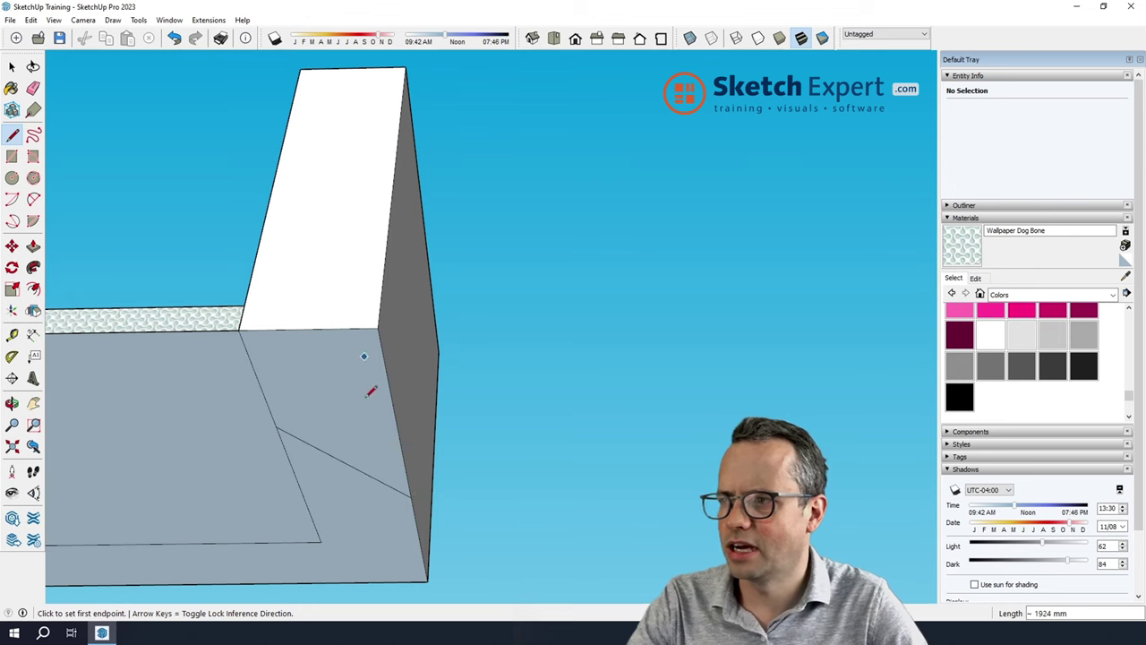
pyautogui.press('e')
pyautogui.moveTo(540, 436); pyautogui.dragTo(394, 325, button='middle')
# - Reverse the room box's side face so it points outward, then view the arch wall
pyautogui.press('space')
pyautogui.click(385, 354)
pyautogui.rightClick(385, 354)
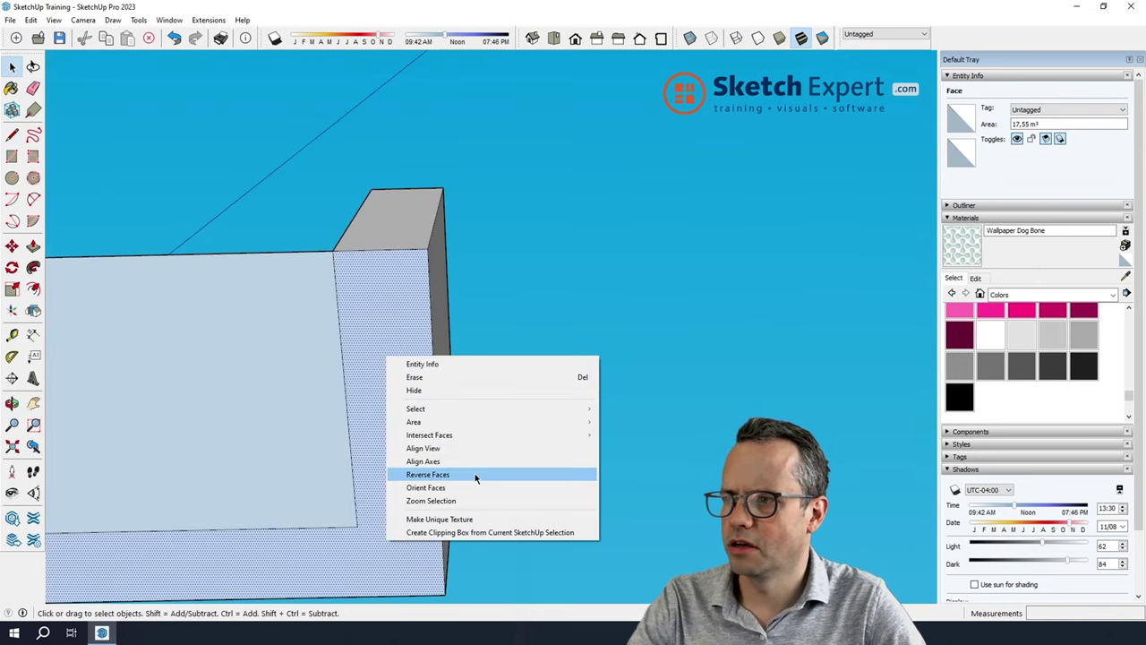
pyautogui.click(473, 474)
pyautogui.moveTo(471, 472)
pyautogui.mouseDown(button='middle')
pyautogui.moveTo(473, 583)
pyautogui.moveTo(572, 599)
pyautogui.mouseUp(button='middle')
pyautogui.scroll(-5, 476, 494)
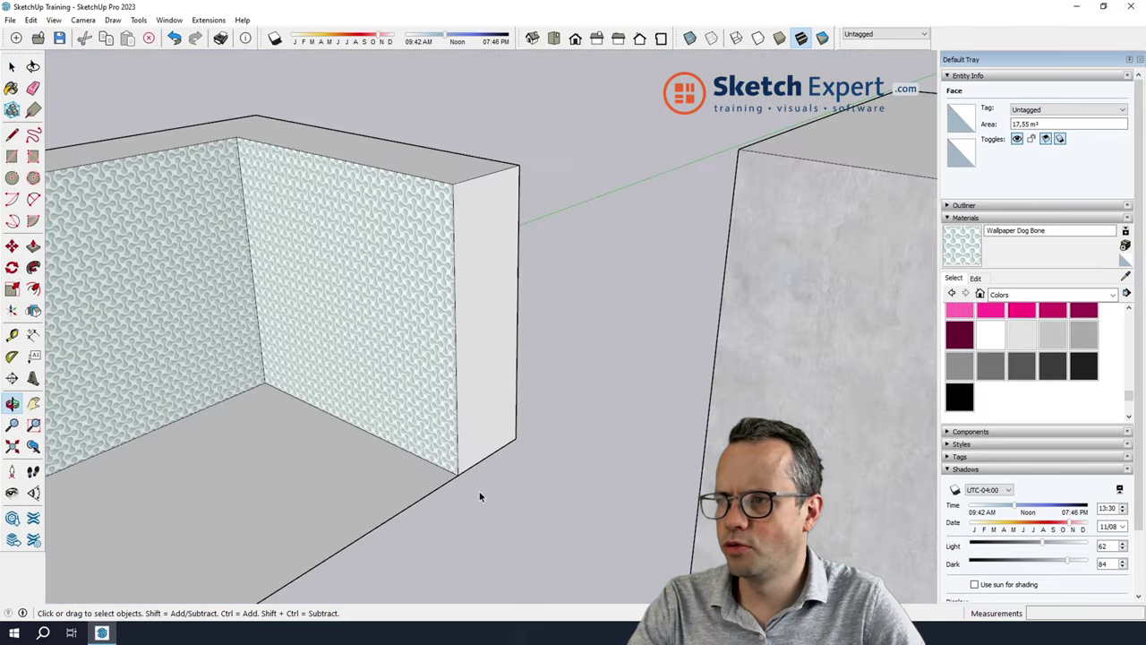
pyautogui.scroll(-3, 471, 468)
pyautogui.scroll(-2, 480, 462)
pyautogui.moveTo(591, 421); pyautogui.dragTo(596, 440, button='middle')
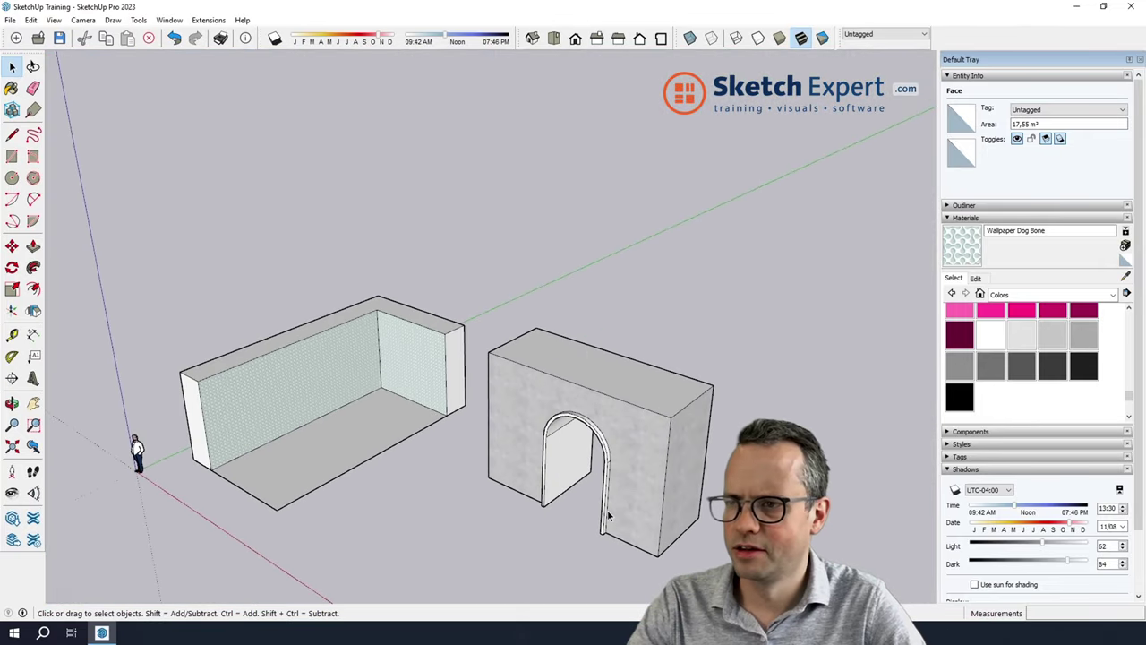
pyautogui.scroll(5, 609, 519)
pyautogui.moveTo(614, 529); pyautogui.dragTo(640, 450, button='middle')
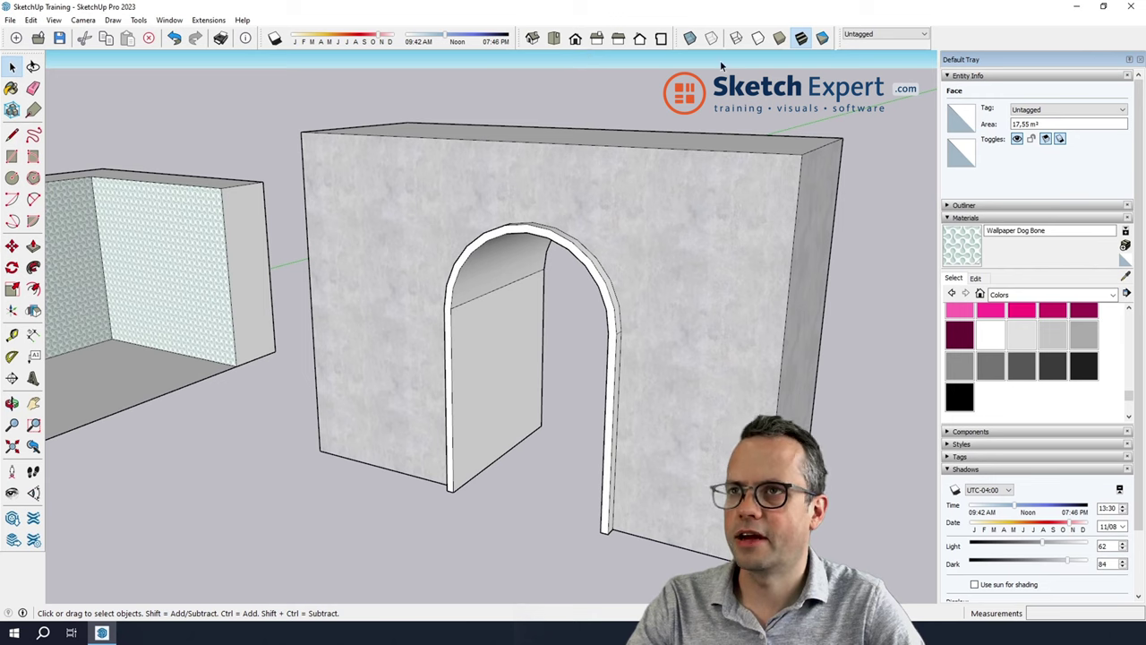
# - In Monochrome view, select the 14 inner arch faces and apply Reverse Faces to them
pyautogui.click(830, 40)
pyautogui.scroll(3, 675, 389)
pyautogui.moveTo(675, 388)
pyautogui.mouseDown(button='middle')
pyautogui.moveTo(565, 299)
pyautogui.moveTo(697, 287)
pyautogui.moveTo(449, 327)
pyautogui.mouseUp(button='middle')
pyautogui.click(448, 326)
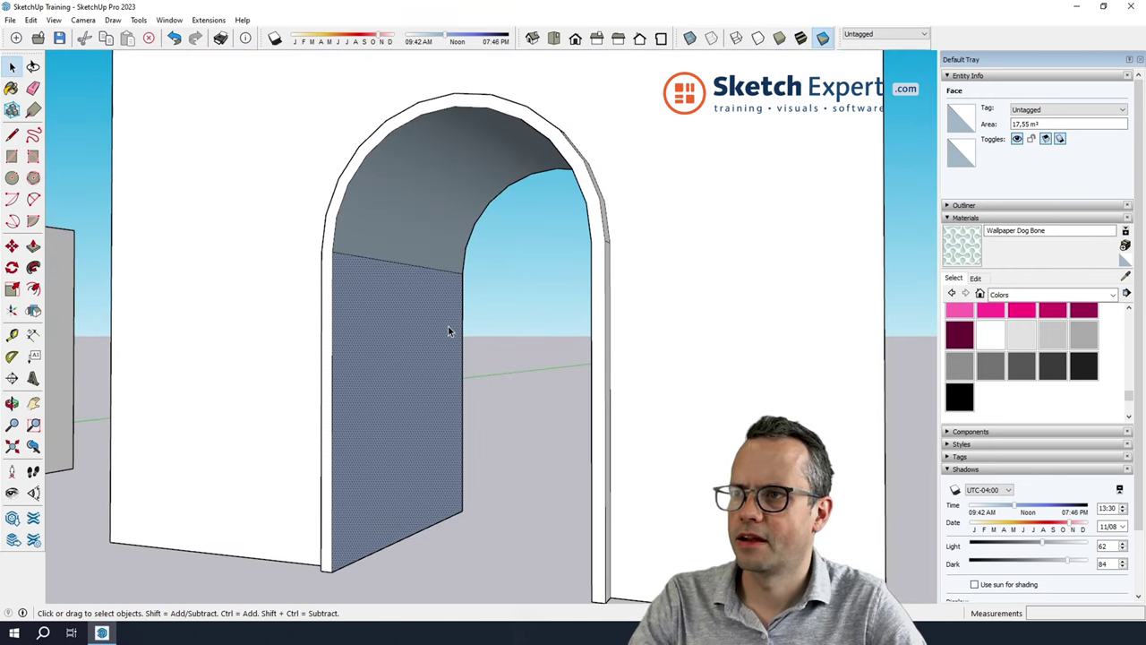
pyautogui.keyDown('shift'); pyautogui.click(432, 233); pyautogui.keyUp('shift')
pyautogui.moveTo(431, 232); pyautogui.dragTo(638, 327, button='middle')
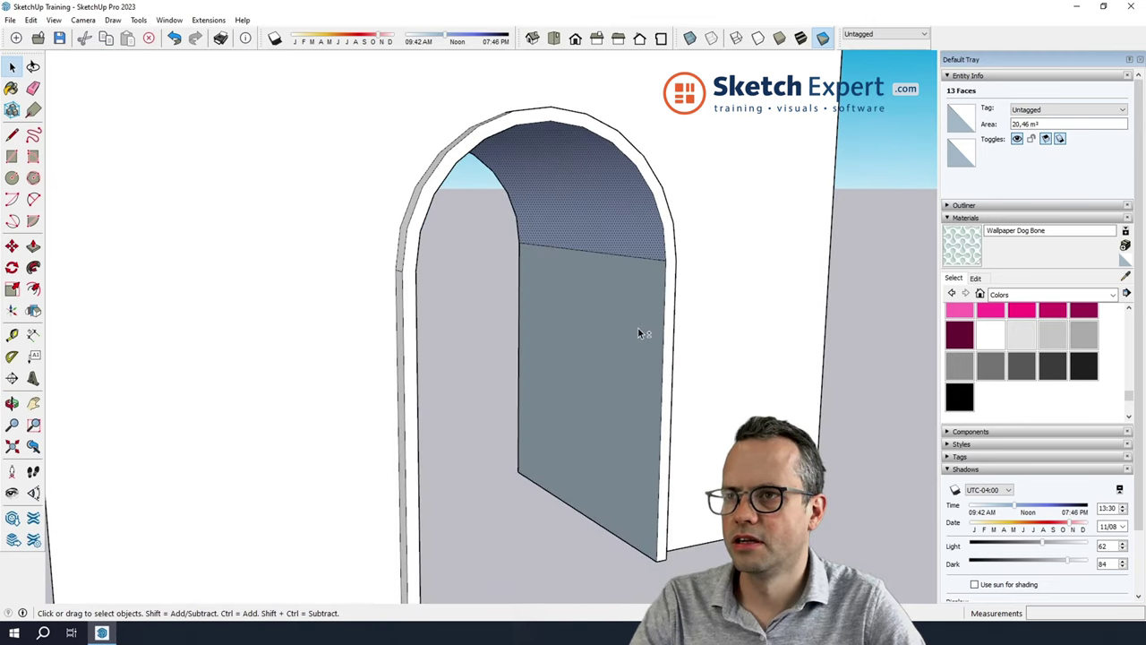
pyautogui.keyDown('shift'); pyautogui.click(632, 325); pyautogui.keyUp('shift')
pyautogui.rightClick(632, 325)
pyautogui.click(719, 471)
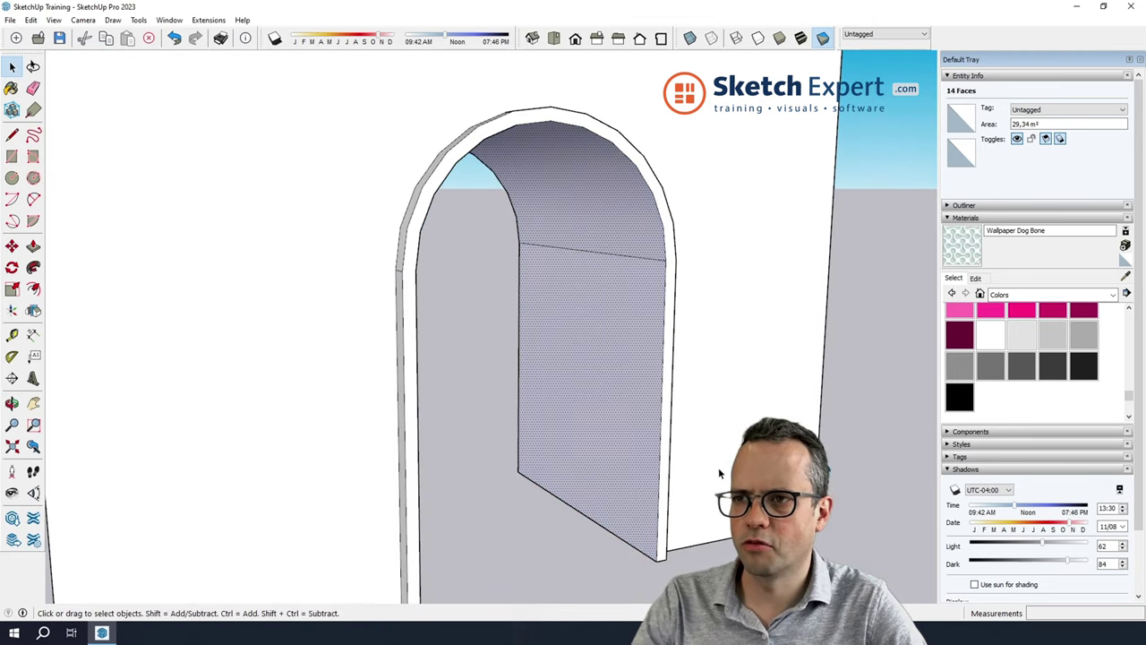
pyautogui.scroll(-5, 320, 511)
pyautogui.moveTo(320, 511)
pyautogui.mouseDown(button='middle')
pyautogui.moveTo(489, 448)
pyautogui.moveTo(446, 430)
pyautogui.moveTo(525, 471)
pyautogui.mouseUp(button='middle')
pyautogui.scroll(-2, 525, 471)
pyautogui.scroll(2, 527, 478)
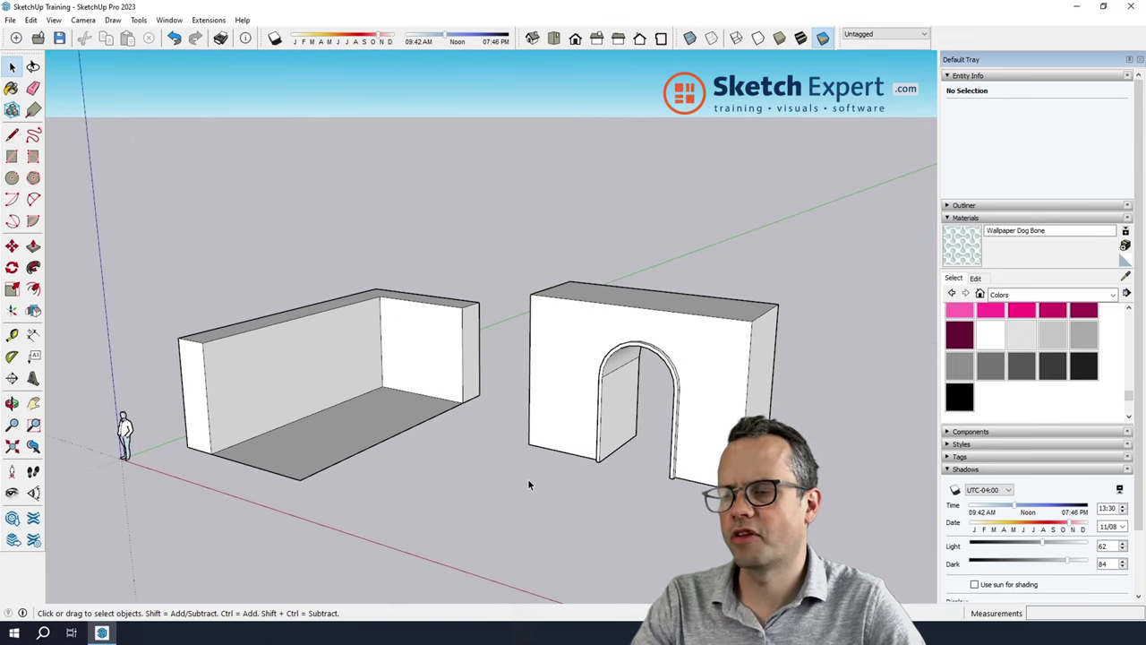